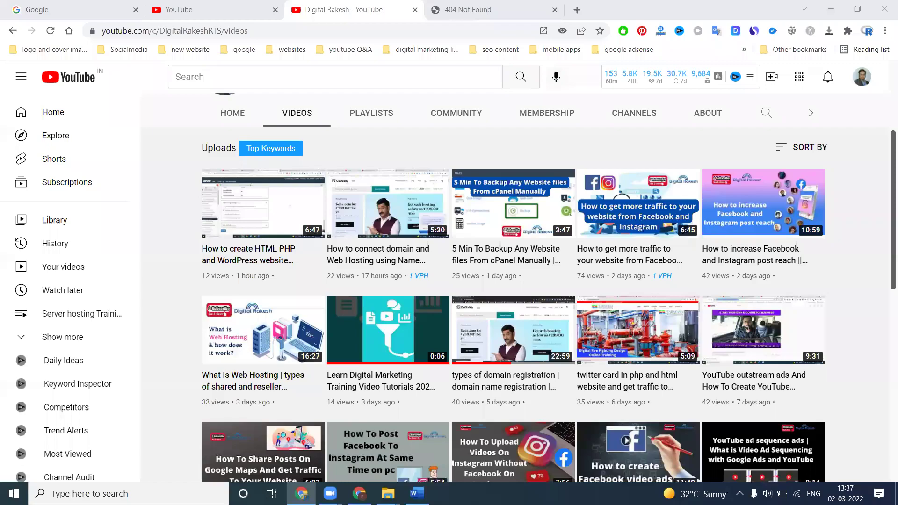
# Step: Switch to the tab showing the 404 Not Found page and reload it
pyautogui.moveTo(745, 284)
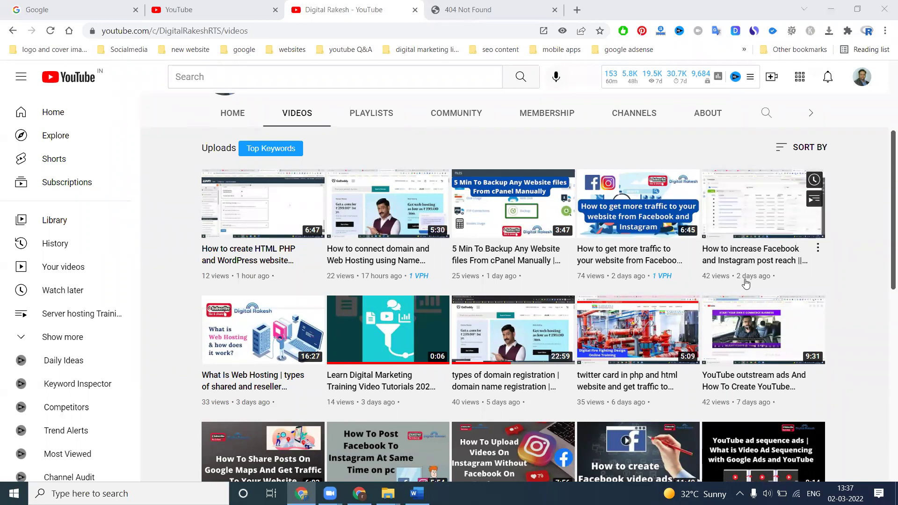
pyautogui.hotkey('ctrl', 'Tab')
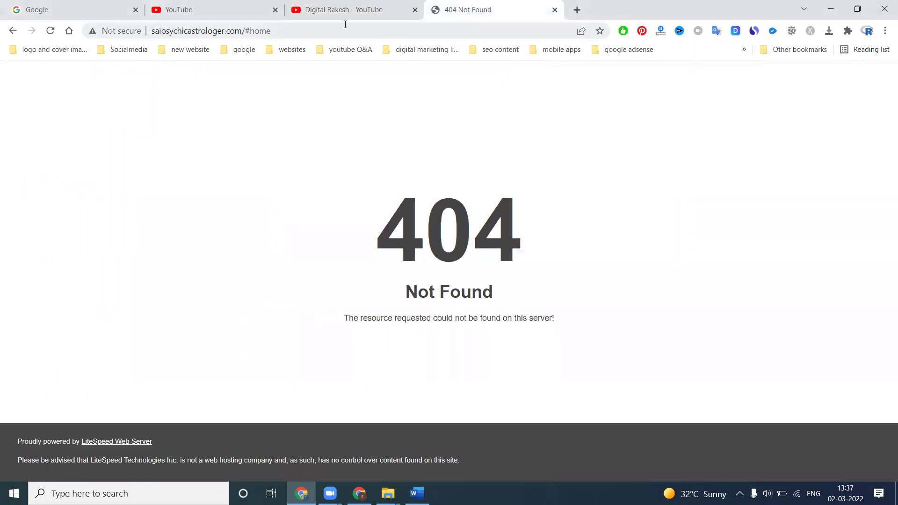
pyautogui.click(52, 31)
# Step: Strip '/#home' to load the bare domain saipsychicastrologer.com, then copy its address
pyautogui.moveTo(242, 31); pyautogui.dragTo(322, 37)
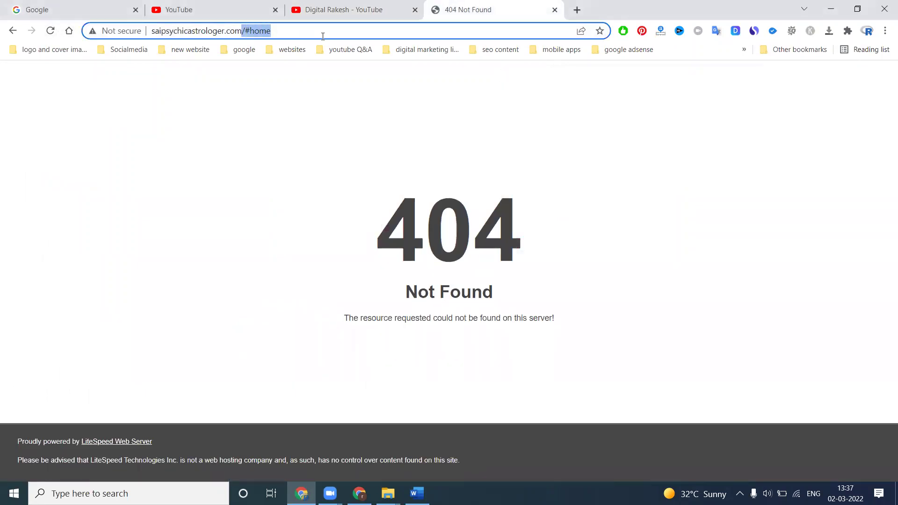
pyautogui.press('BackSpace')
pyautogui.press('Return')
pyautogui.click(322, 36)
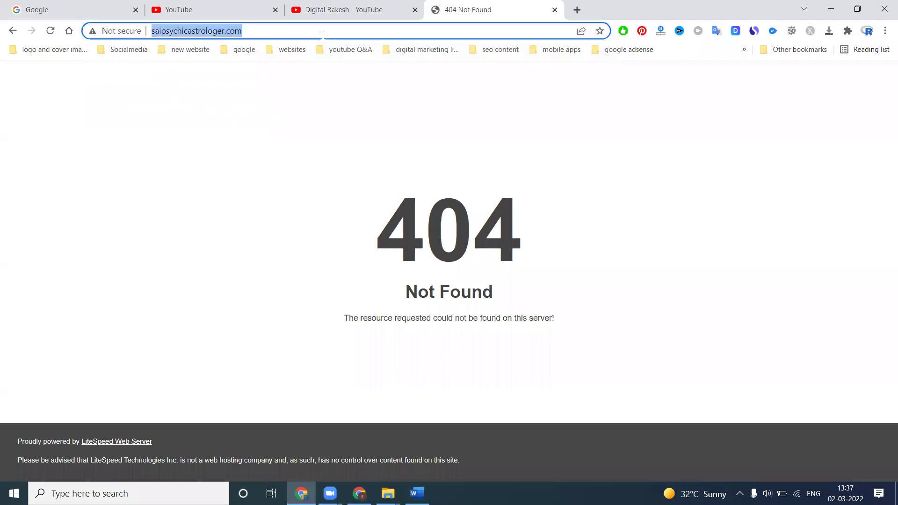
pyautogui.hotkey('ctrl', 'c')
# Step: In a new tab, load the domain's /cpanel path to reach the flawless.herosite.pro:2083 login page
pyautogui.click(577, 10)
pyautogui.hotkey('ctrl', 'v')
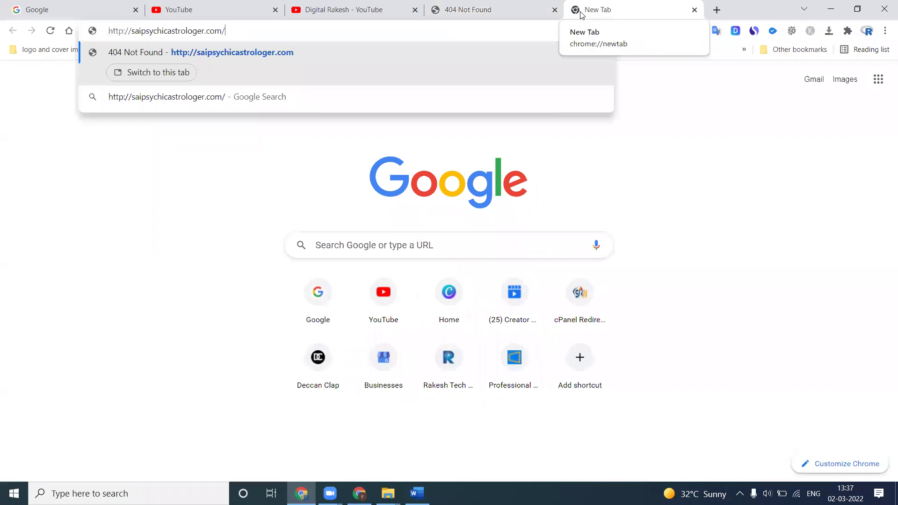
pyautogui.write('cpanel')
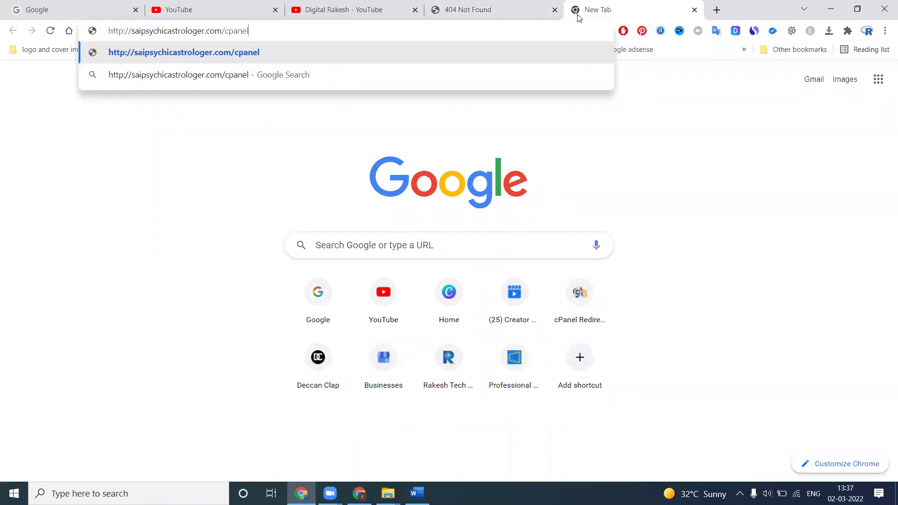
pyautogui.press('Return')
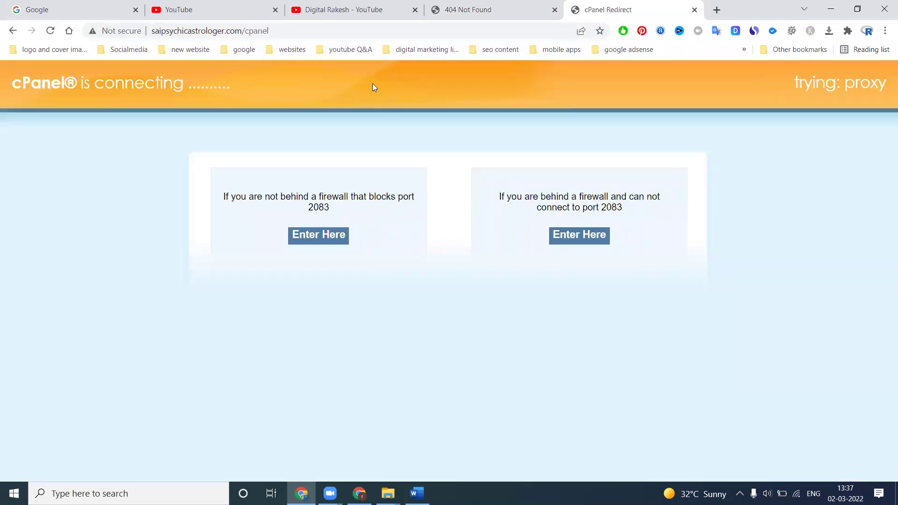
pyautogui.click(206, 31)
pyautogui.click(208, 32)
pyautogui.moveTo(209, 31); pyautogui.dragTo(155, 32)
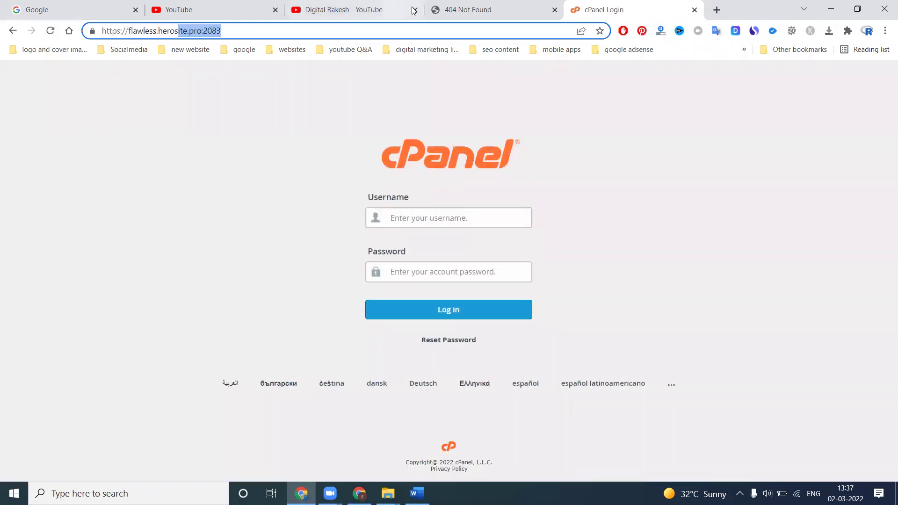
# Step: Copy the account name from the domain tab's address and paste it as the cPanel username
pyautogui.click(467, 10)
pyautogui.click(201, 31)
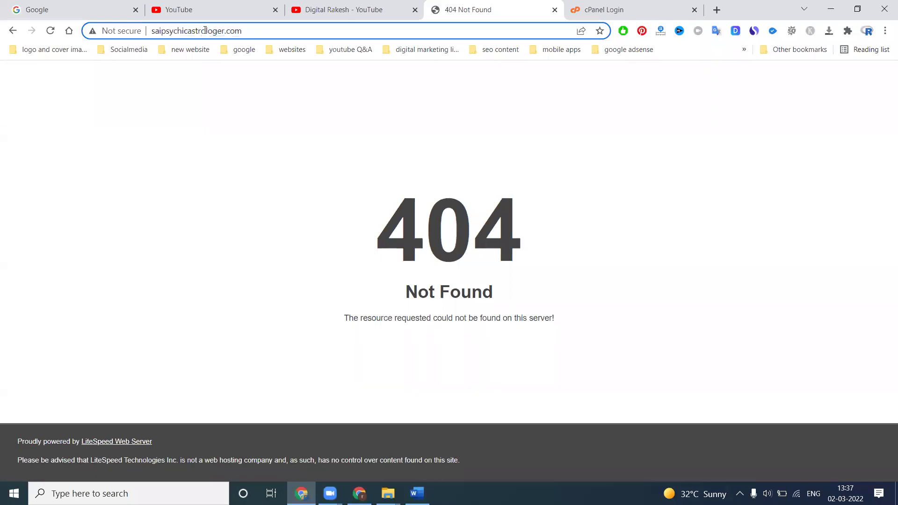
pyautogui.moveTo(209, 29); pyautogui.dragTo(152, 32)
pyautogui.hotkey('ctrl', 'c')
pyautogui.hotkey('ctrl', 'Tab')
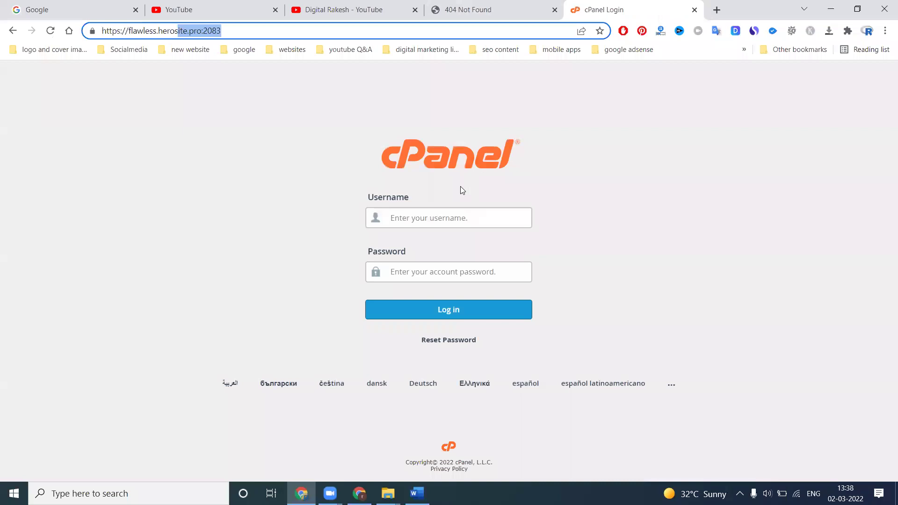
pyautogui.click(435, 214)
pyautogui.hotkey('ctrl', 'v')
# Step: Enter the account password and log in, retrying after the first invalid-login error
pyautogui.click(419, 275)
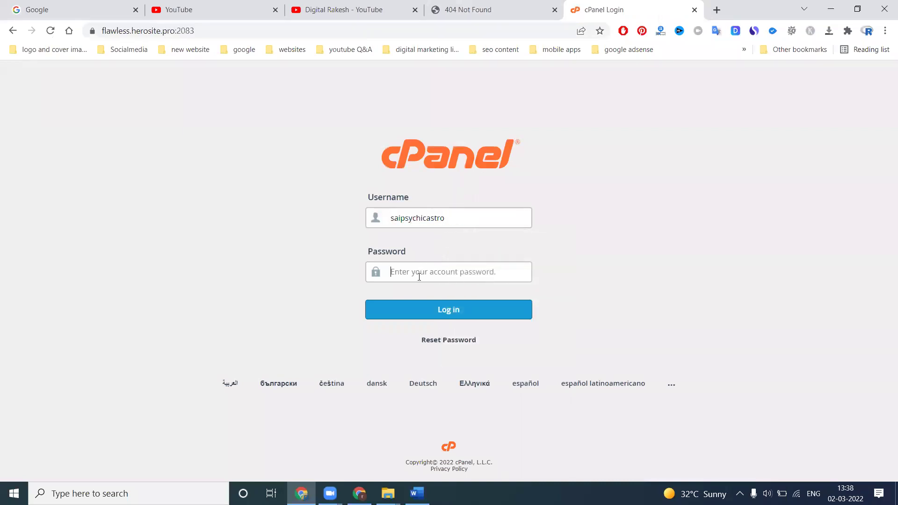
pyautogui.write('••••••••••••')
pyautogui.click(403, 311)
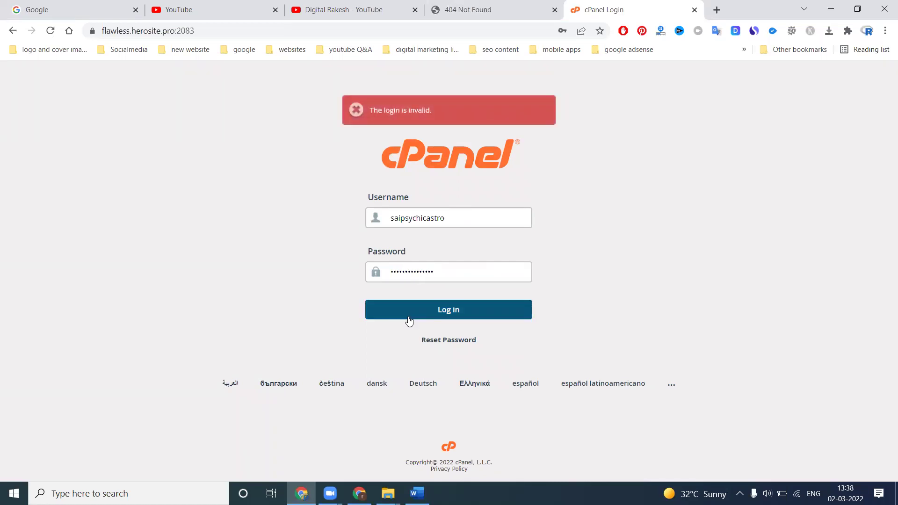
pyautogui.click(458, 219)
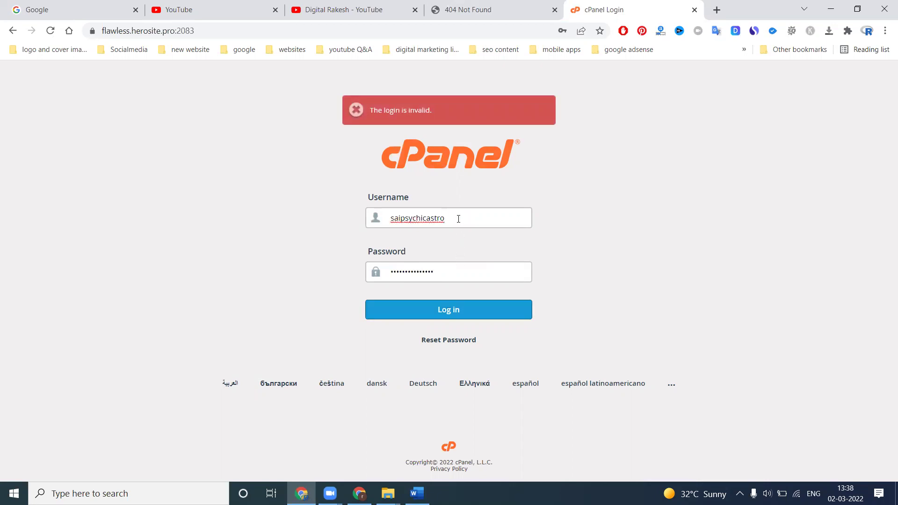
pyautogui.click(436, 309)
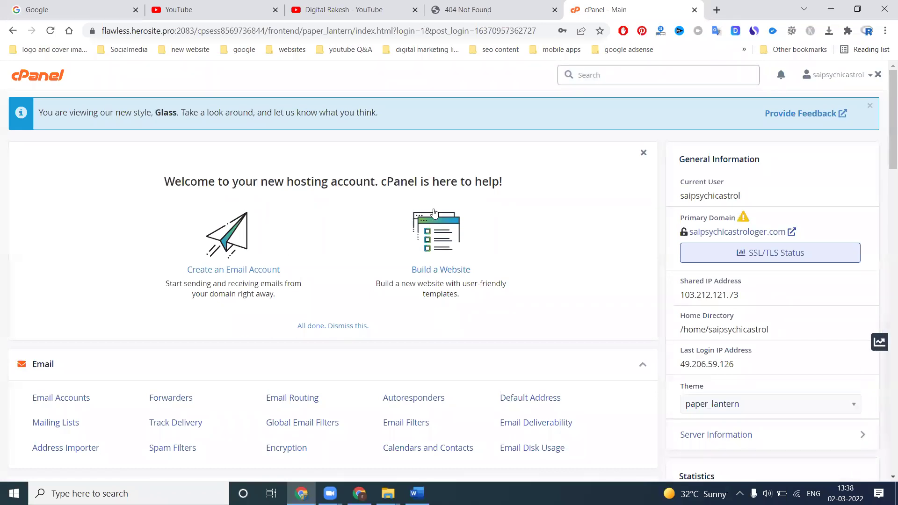
# Step: Scroll the cPanel dashboard down to the Files section showing File Manager
pyautogui.scroll(-2, 253, 264)
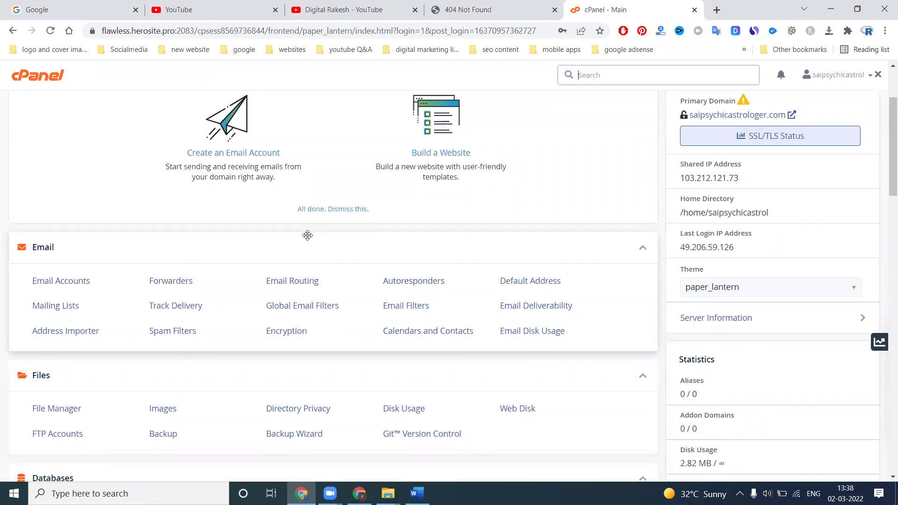
pyautogui.click(468, 10)
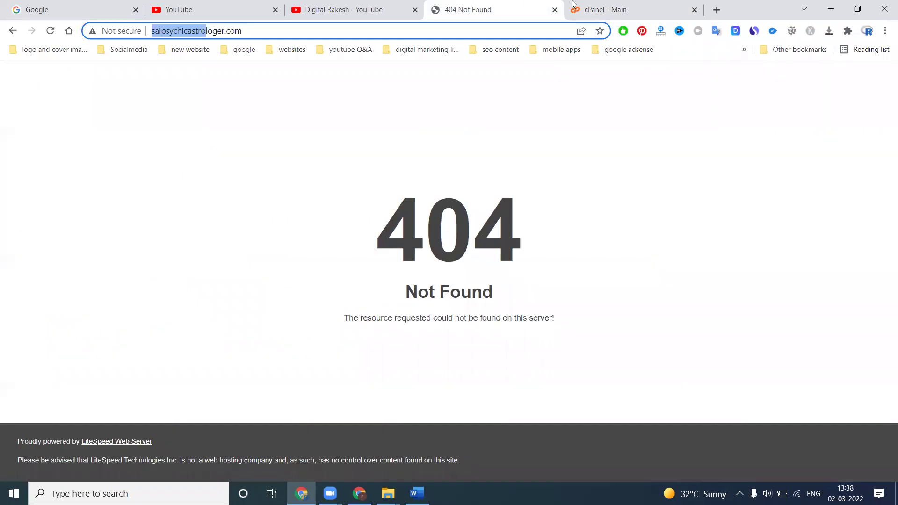
pyautogui.click(593, 5)
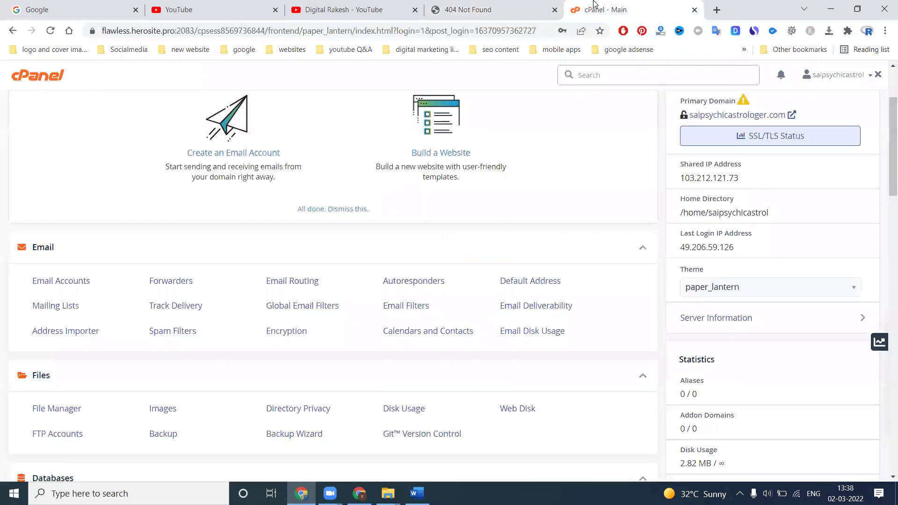
pyautogui.scroll(-3, 75, 236)
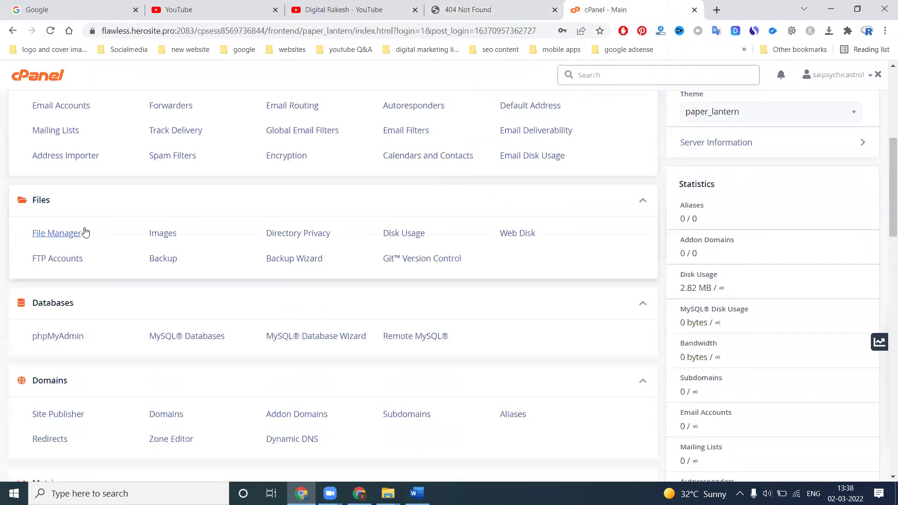
pyautogui.scroll(3, 66, 310)
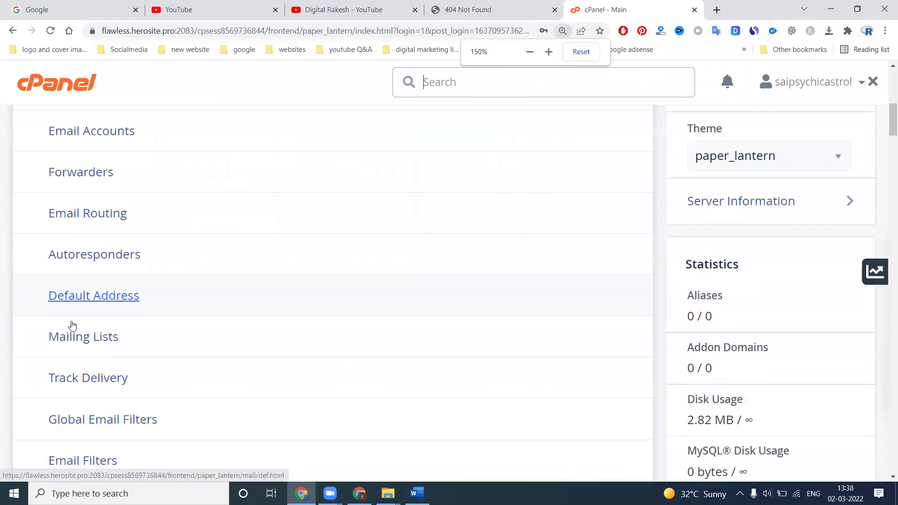
pyautogui.click(519, 489)
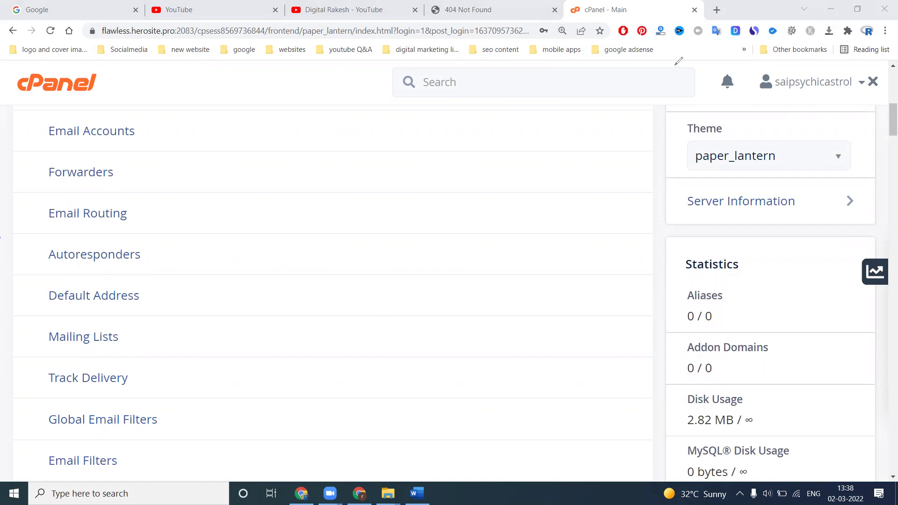
pyautogui.scroll(-1, 241, 220)
pyautogui.keyDown('ctrl'); pyautogui.scroll(-2, 240, 220); pyautogui.keyUp('ctrl')
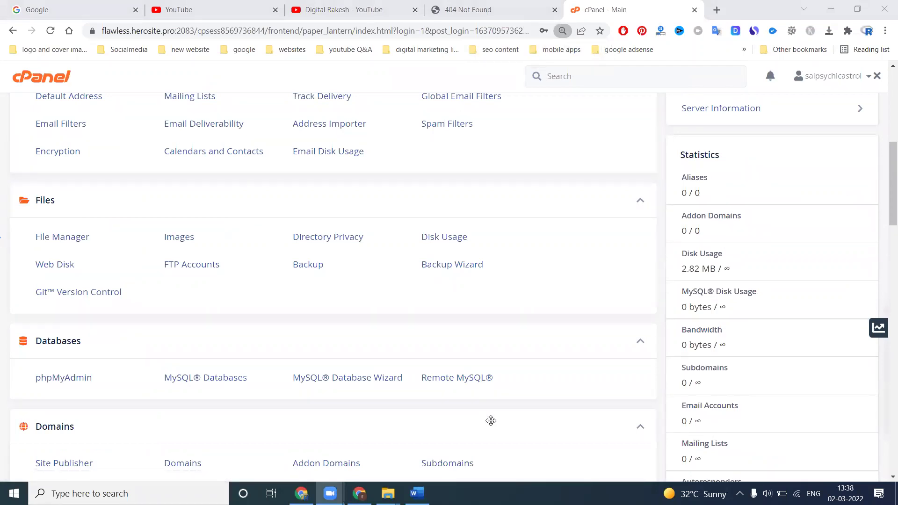
pyautogui.moveTo(112, 223)
pyautogui.mouseDown()
pyautogui.moveTo(7, 225)
pyautogui.moveTo(113, 240)
pyautogui.moveTo(77, 211)
pyautogui.moveTo(9, 217)
pyautogui.moveTo(15, 250)
pyautogui.mouseUp()
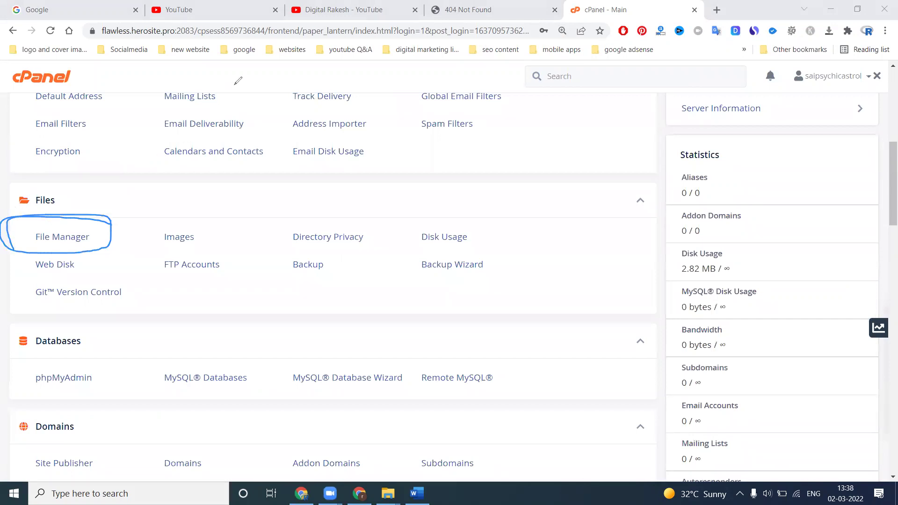
# Step: Launch File Manager in a new tab and select the public_html folder in the home directory
pyautogui.click(66, 239)
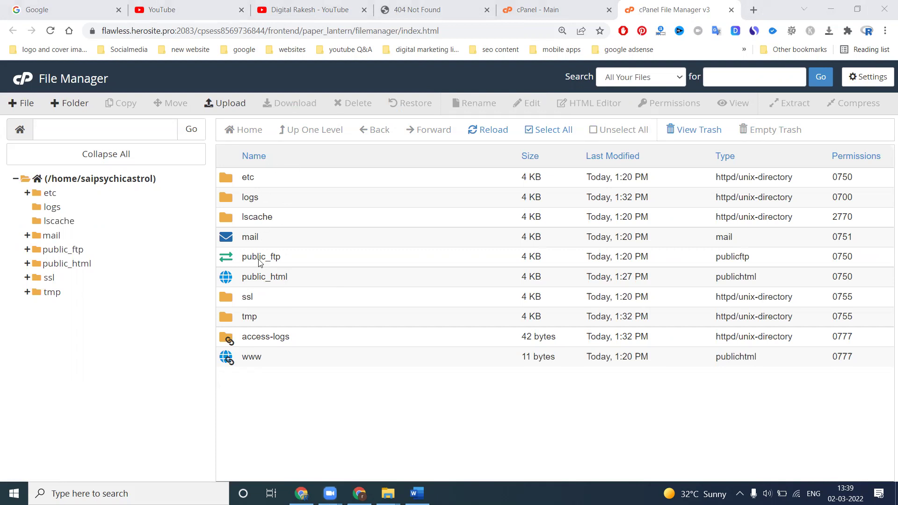
pyautogui.moveTo(217, 256); pyautogui.dragTo(314, 297)
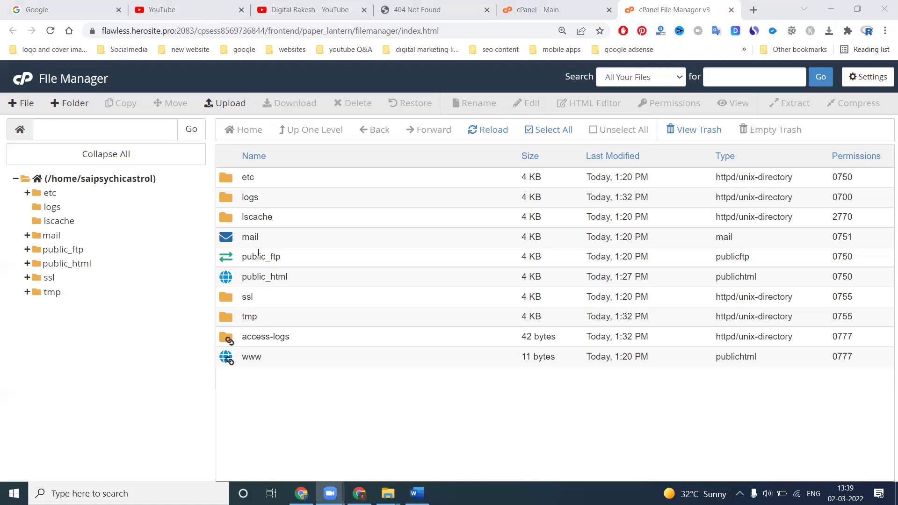
pyautogui.click(259, 276)
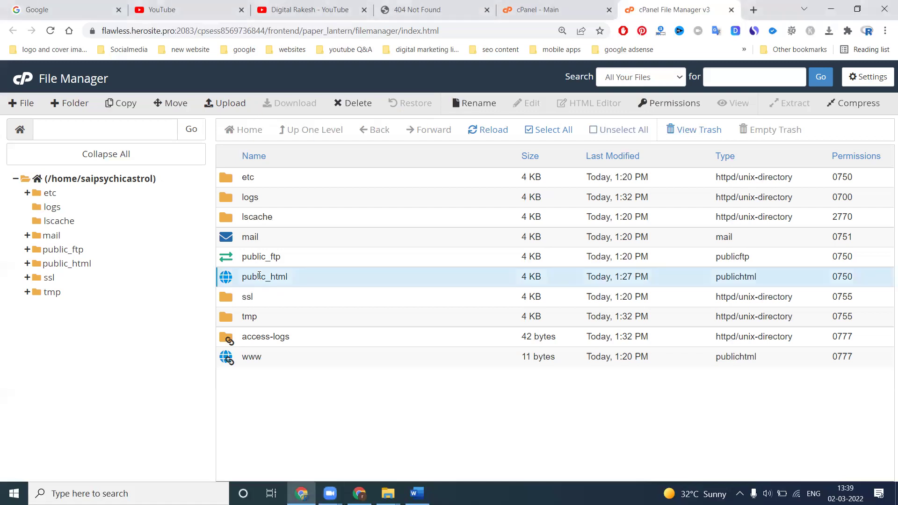
pyautogui.doubleClick(310, 279)
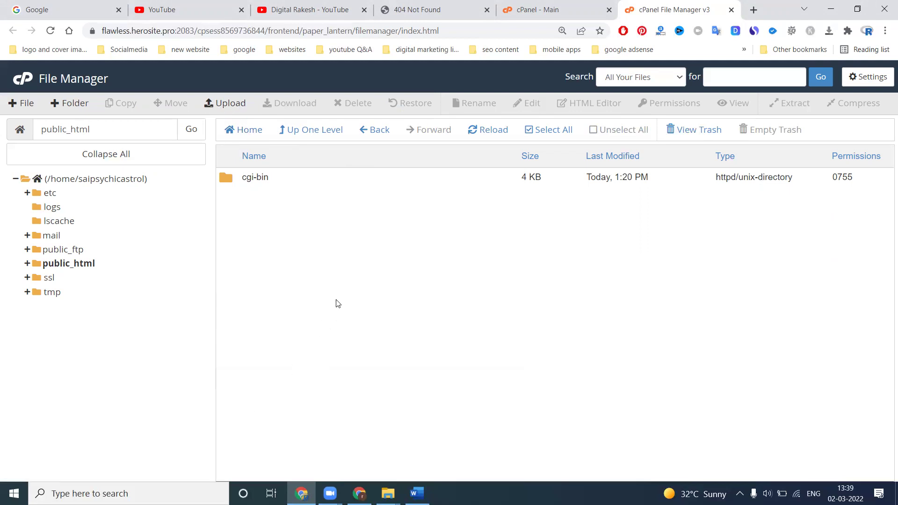
# Step: Upload the personal.zip archive (7.31 MB) into public_html until it reaches 100%
pyautogui.click(227, 103)
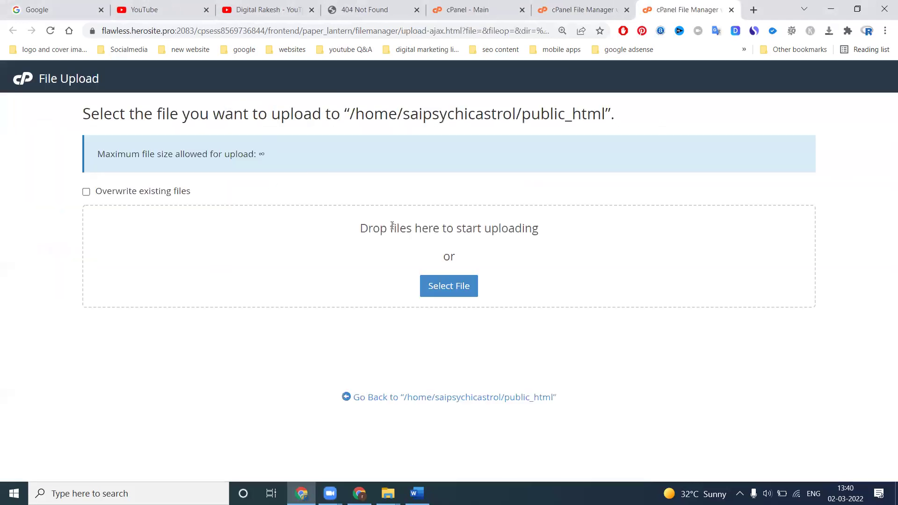
pyautogui.click(441, 286)
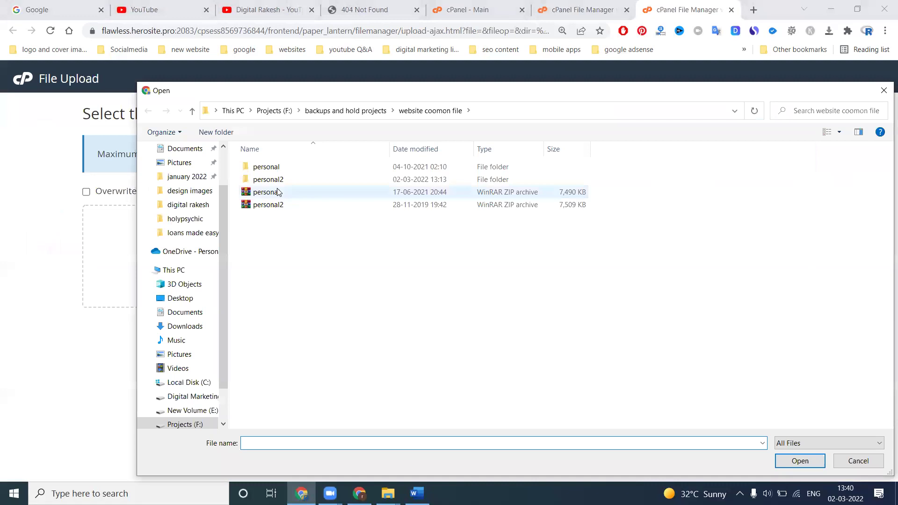
pyautogui.doubleClick(267, 192)
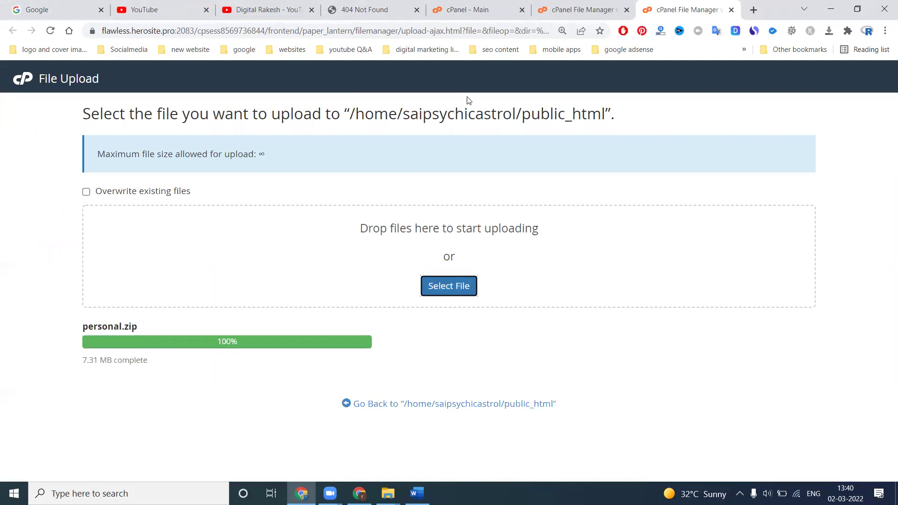
pyautogui.click(561, 11)
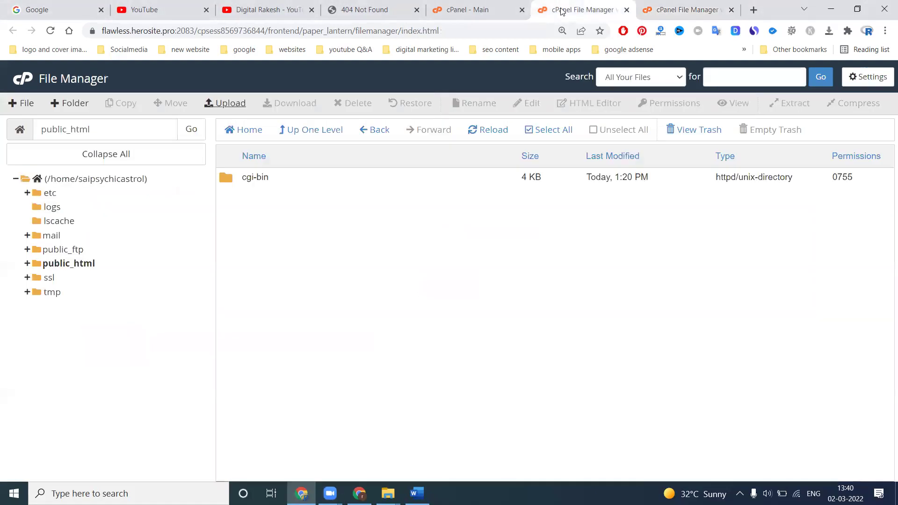
# Step: Refresh the listing and reopen public_html to show the uploaded personal.zip
pyautogui.click(486, 133)
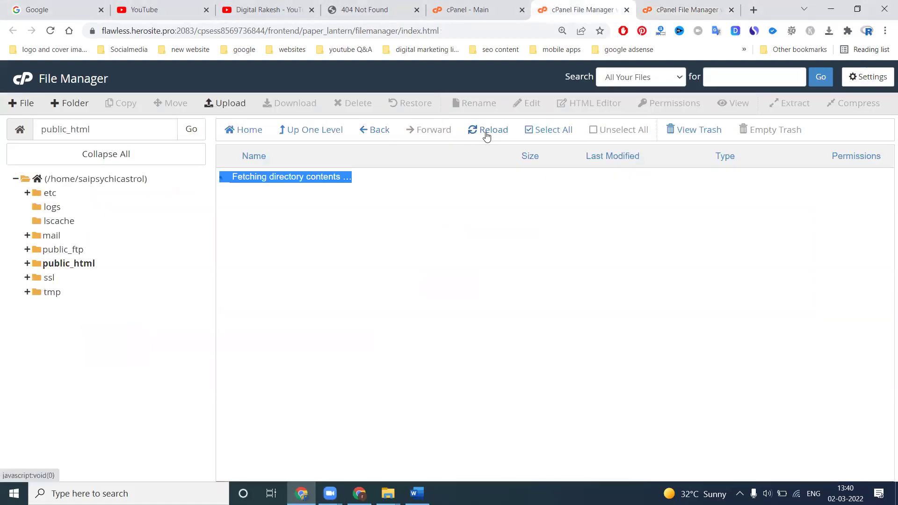
pyautogui.click(318, 133)
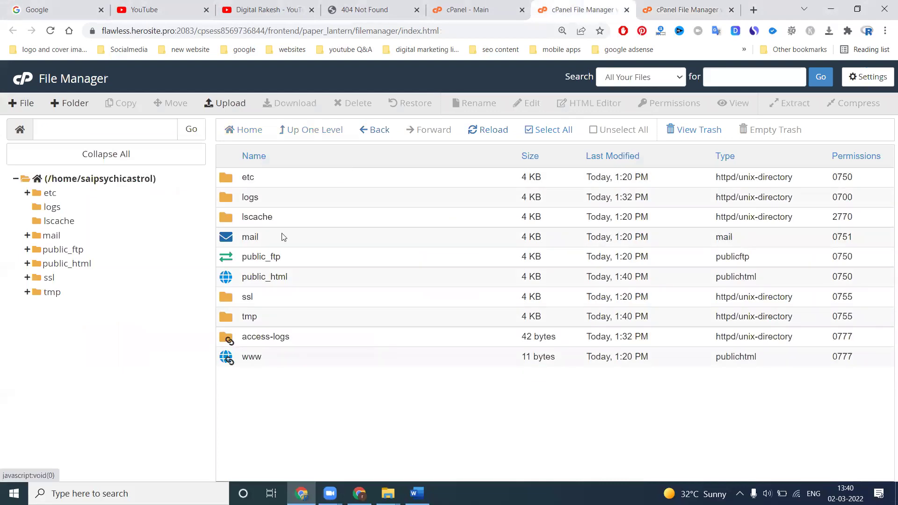
pyautogui.doubleClick(302, 282)
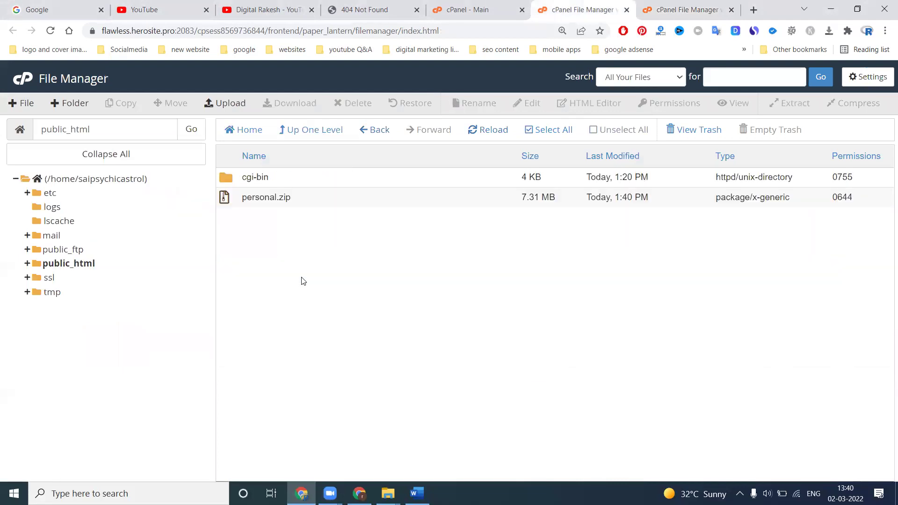
# Step: Extract personal.zip into public_html and select all files in the resulting personal folder
pyautogui.rightClick(267, 199)
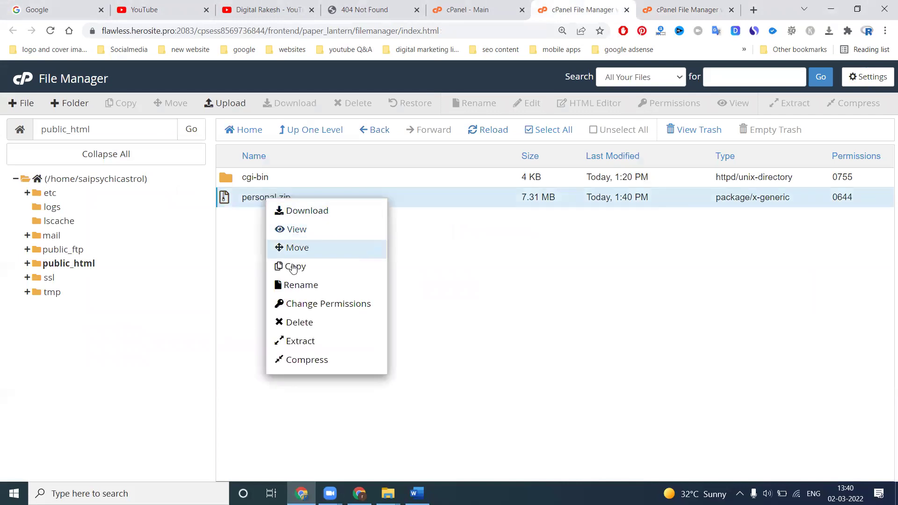
pyautogui.click(288, 341)
pyautogui.click(543, 336)
pyautogui.click(655, 401)
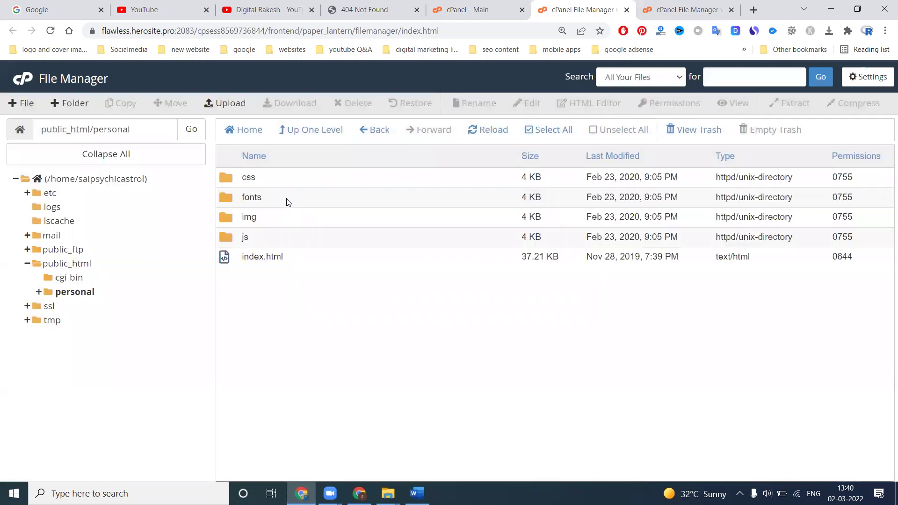
pyautogui.click(554, 131)
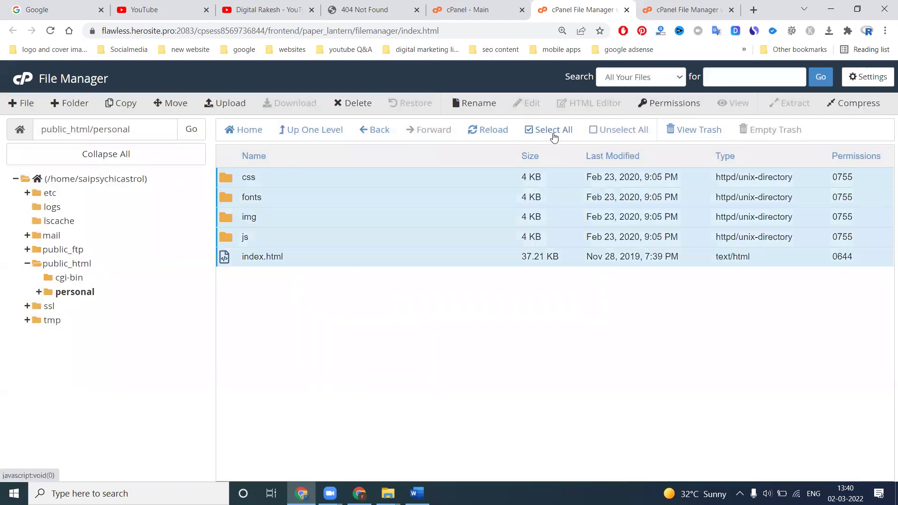
# Step: Move css, fonts, img, js and index.html from personal into /public_html
pyautogui.rightClick(245, 181)
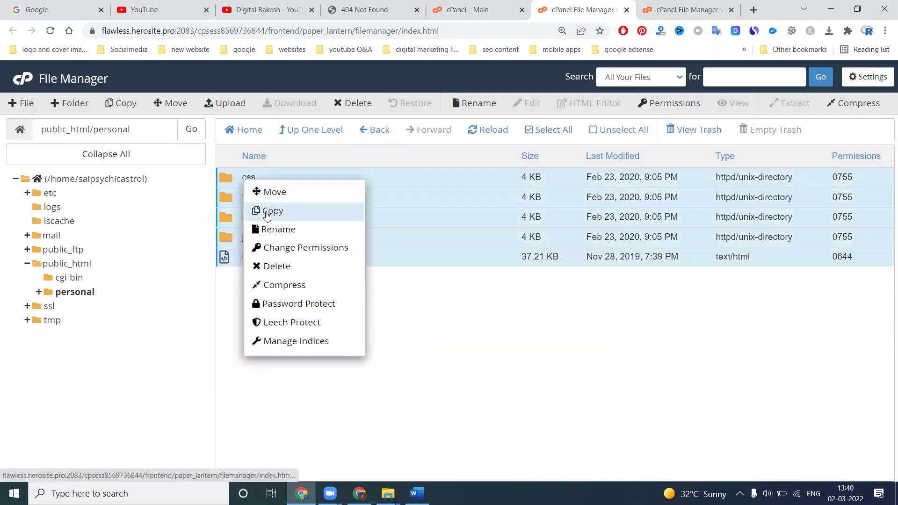
pyautogui.click(270, 192)
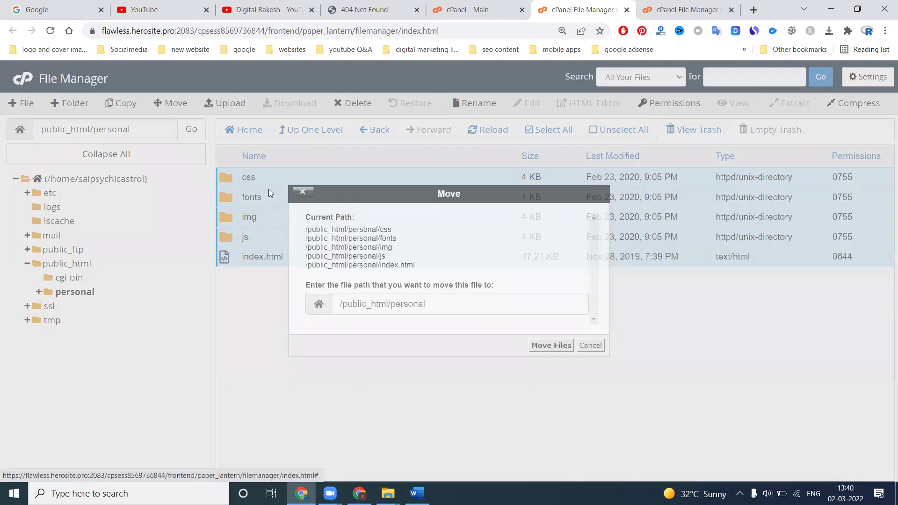
pyautogui.moveTo(390, 305); pyautogui.dragTo(437, 305)
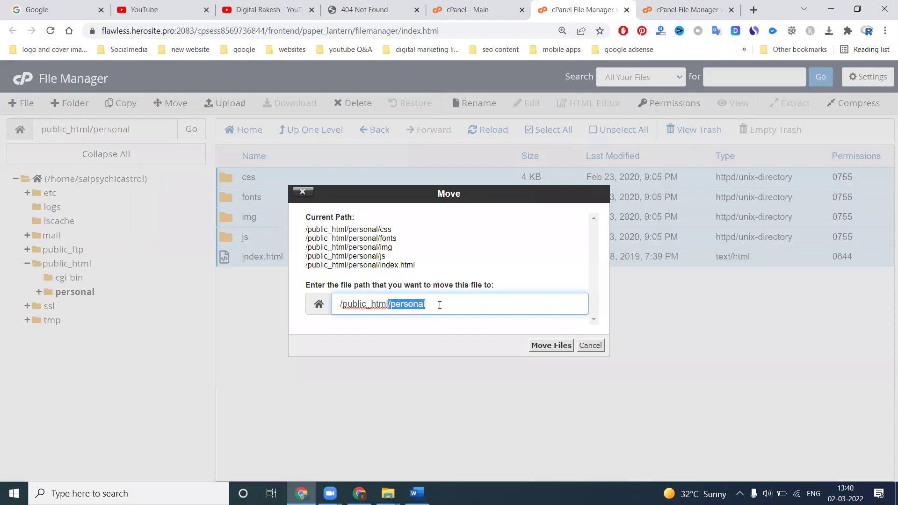
pyautogui.press('BackSpace')
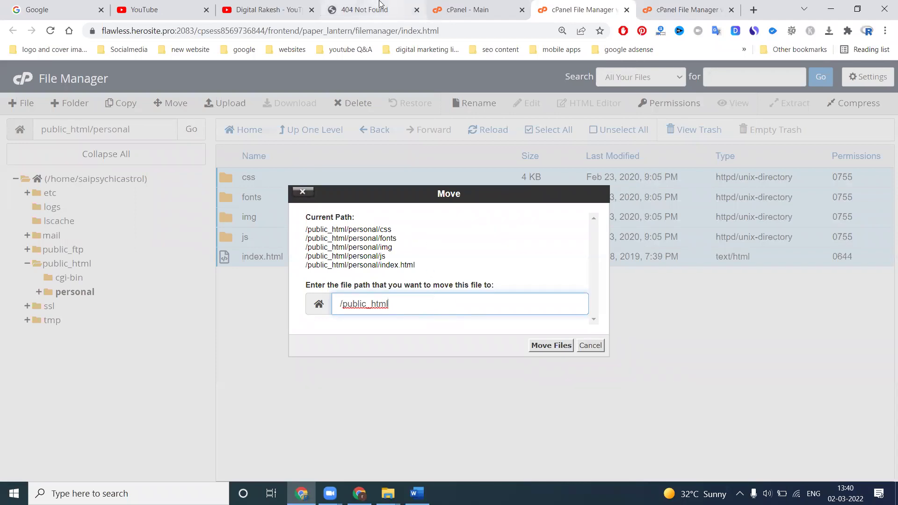
pyautogui.click(372, 10)
pyautogui.click(49, 35)
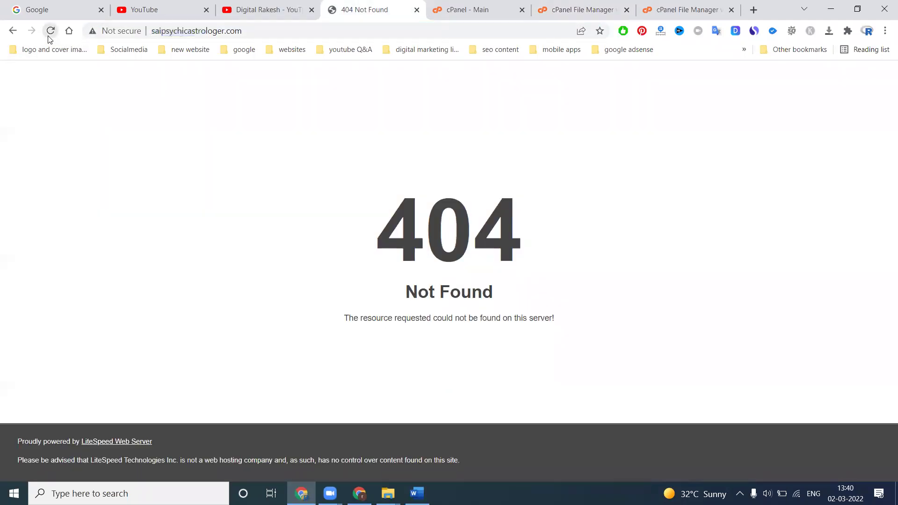
pyautogui.click(689, 8)
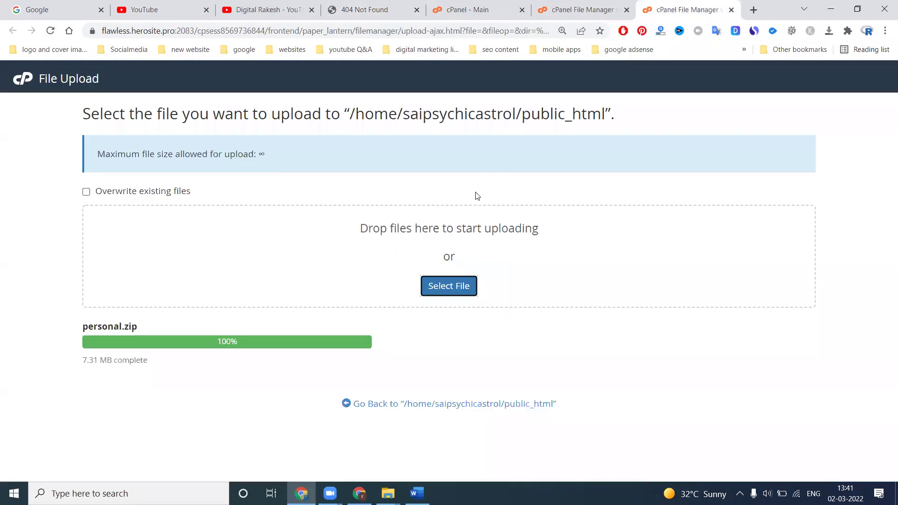
pyautogui.click(582, 9)
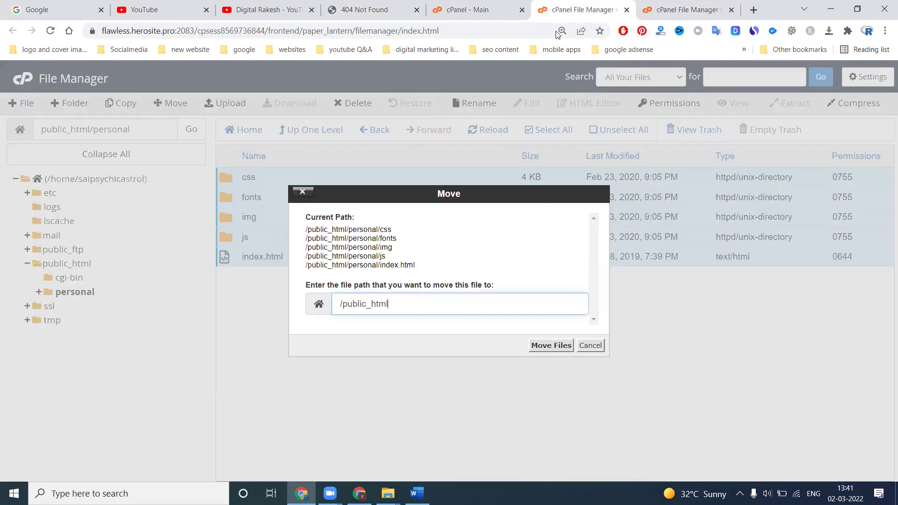
pyautogui.click(553, 345)
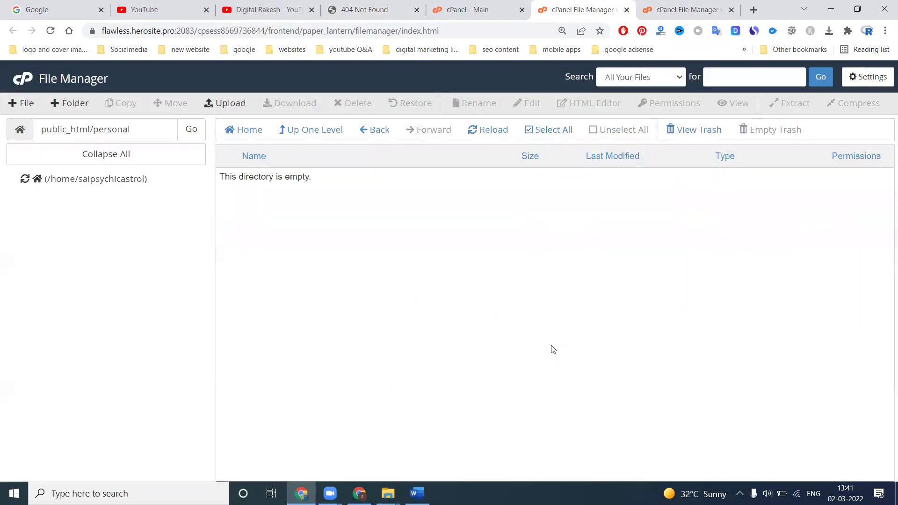
# Step: Confirm the personal folder is now empty, then cancel an attempted copy of it
pyautogui.click(314, 132)
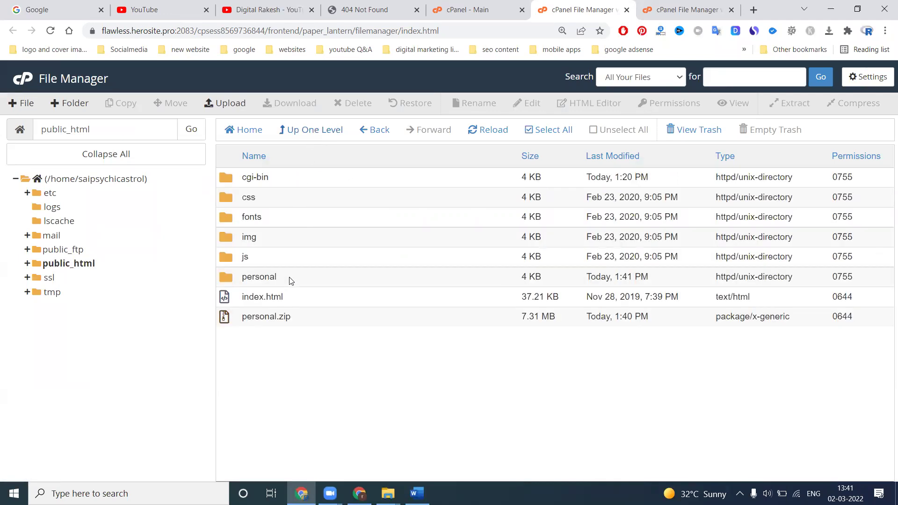
pyautogui.doubleClick(290, 278)
pyautogui.click(306, 140)
pyautogui.rightClick(265, 275)
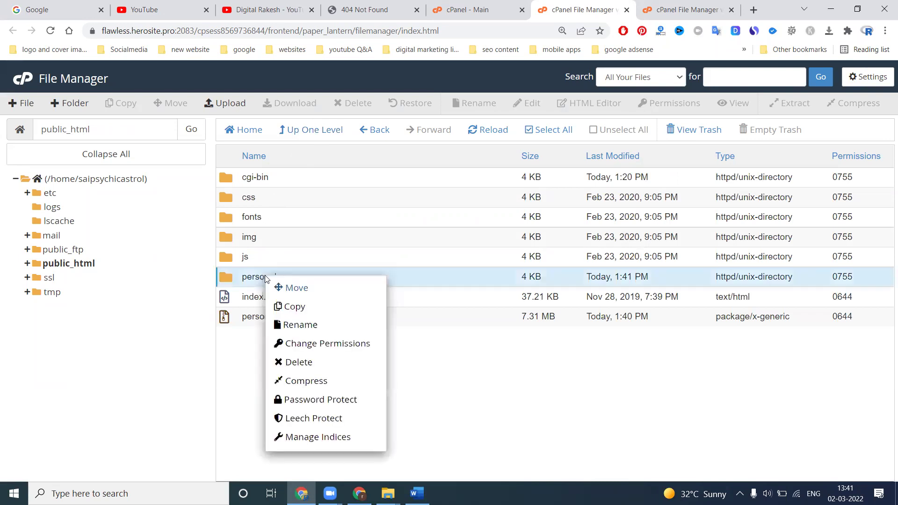
pyautogui.click(294, 307)
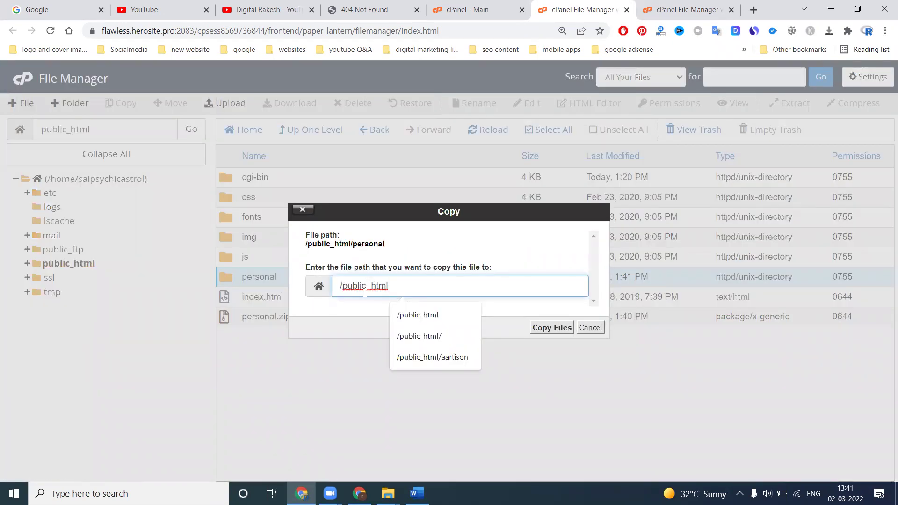
pyautogui.click(583, 328)
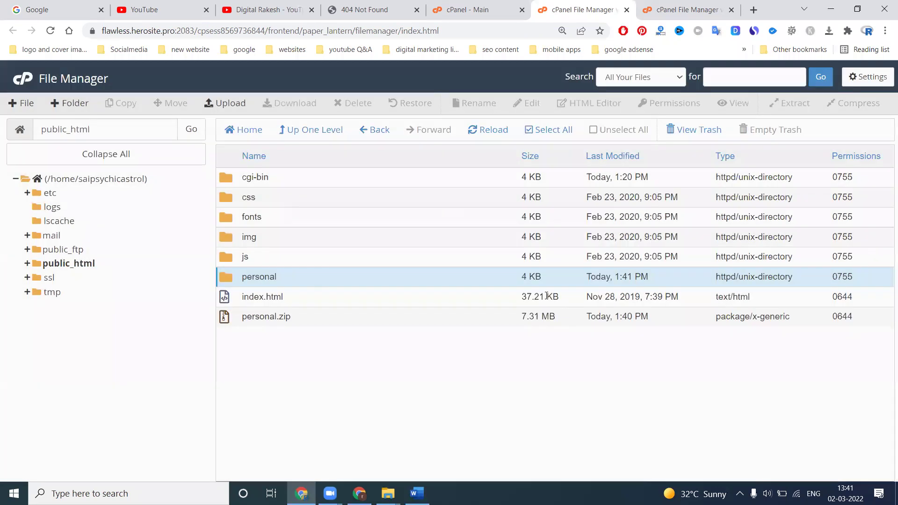
# Step: Reload saipsychicastrologer.com twice until the Digital Rakesh site loads, then go back to cPanel - Main
pyautogui.click(371, 10)
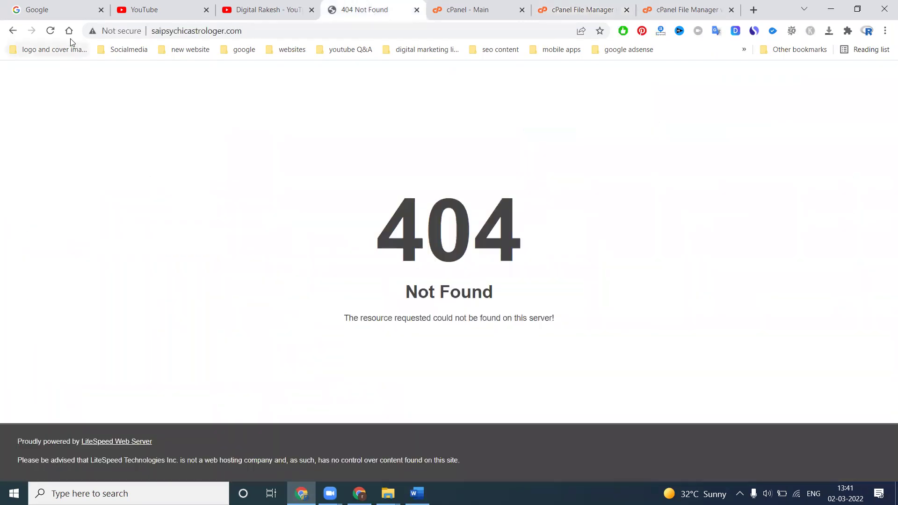
pyautogui.click(50, 31)
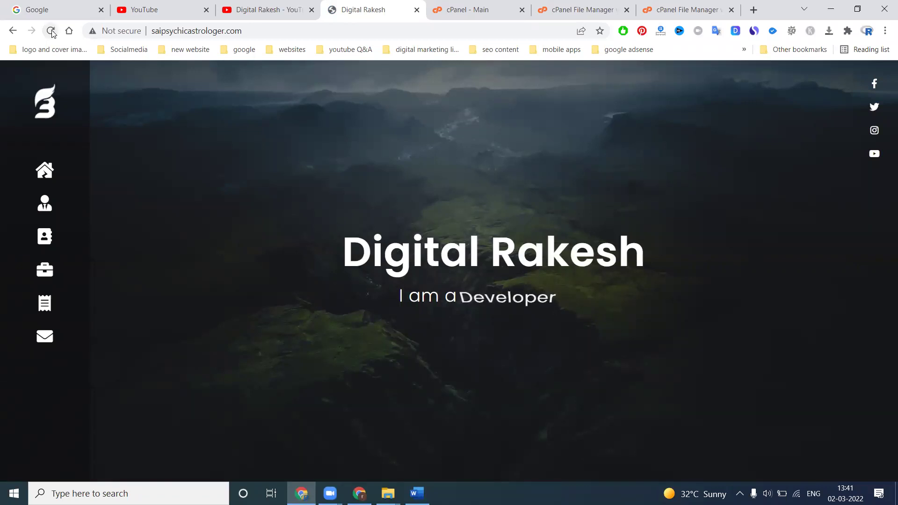
pyautogui.click(51, 31)
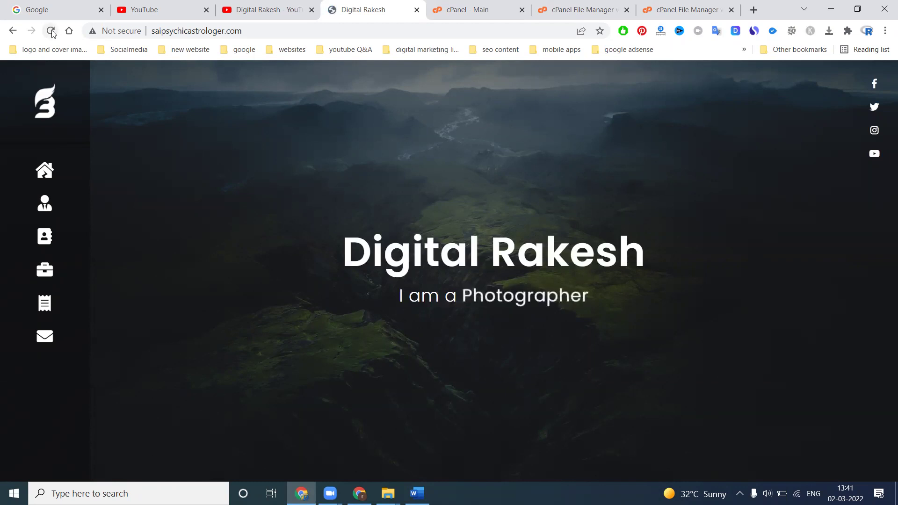
pyautogui.click(470, 9)
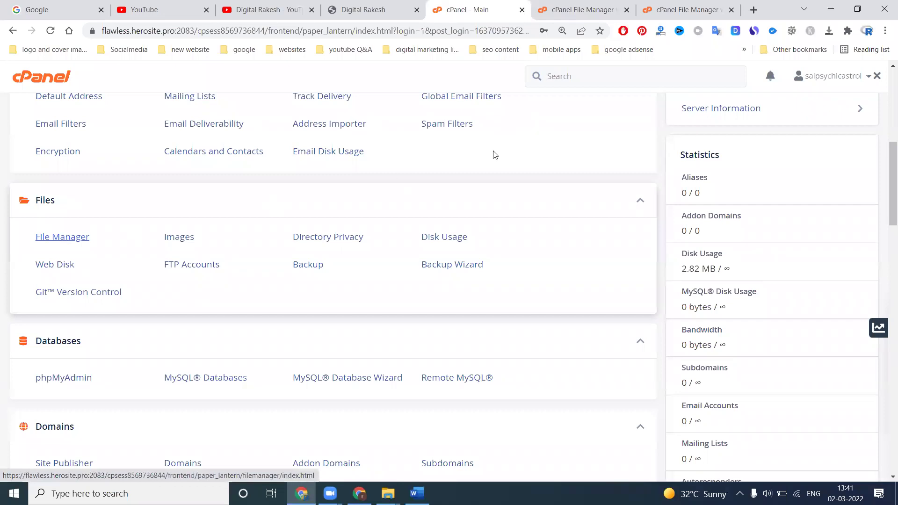
# Step: Permanently delete the personal folder from public_html, skipping the trash
pyautogui.click(600, 6)
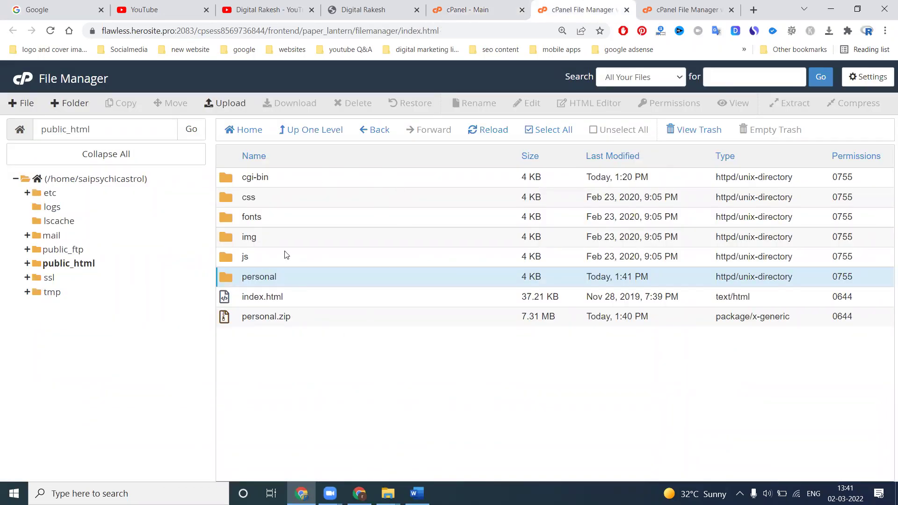
pyautogui.rightClick(259, 277)
pyautogui.click(290, 372)
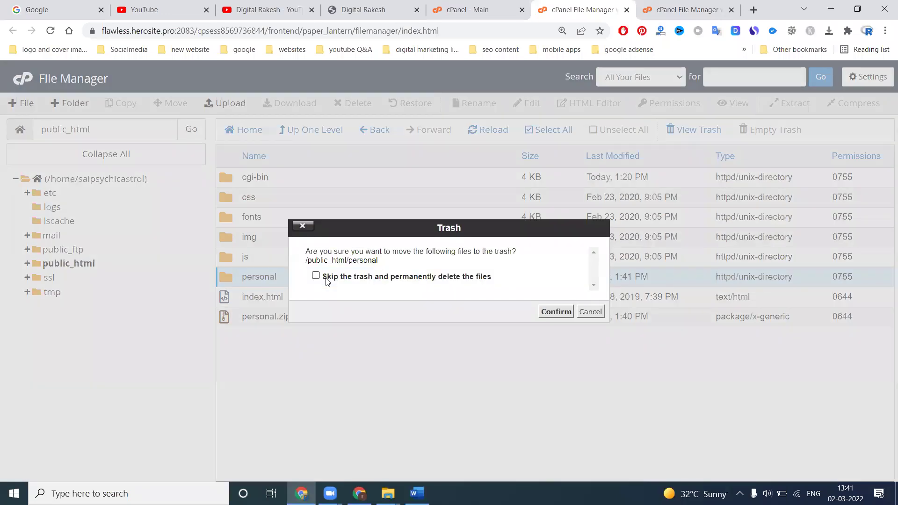
pyautogui.click(336, 280)
pyautogui.click(556, 312)
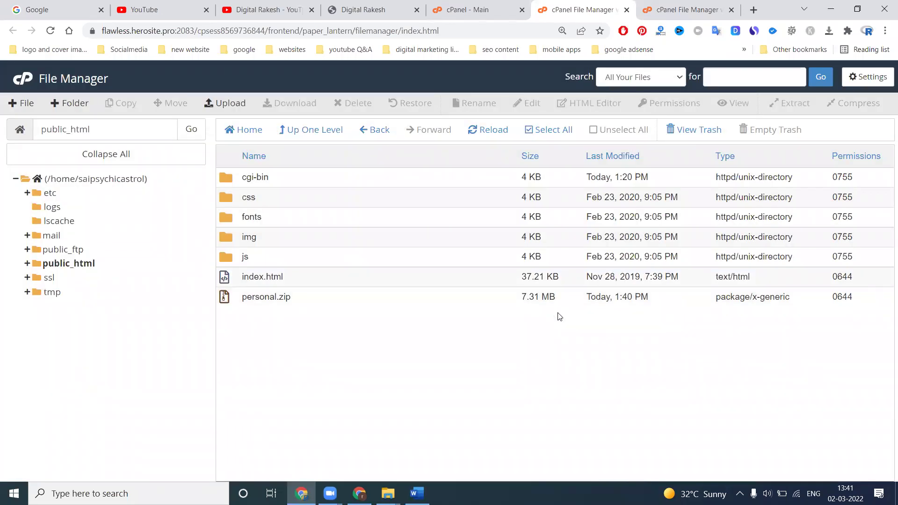
# Step: Permanently delete personal.zip, then reload the Digital Rakesh site to confirm it still loads
pyautogui.click(472, 9)
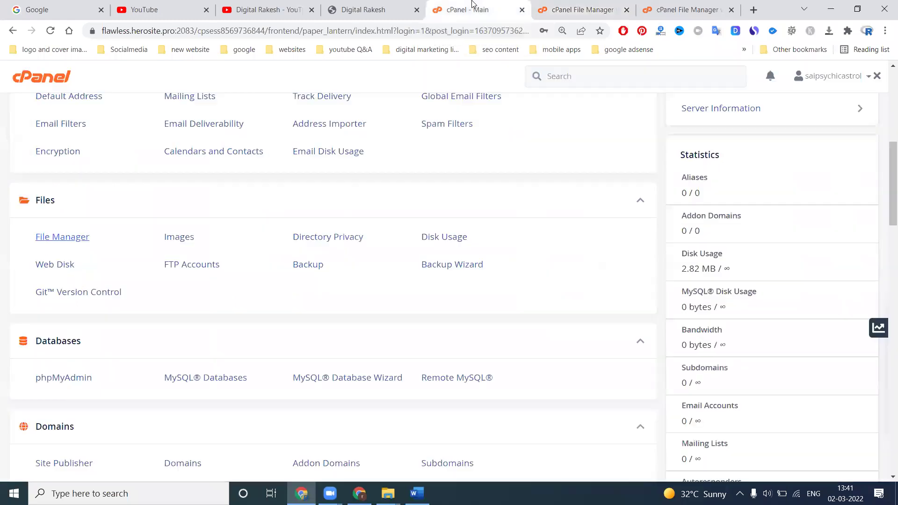
pyautogui.click(558, 4)
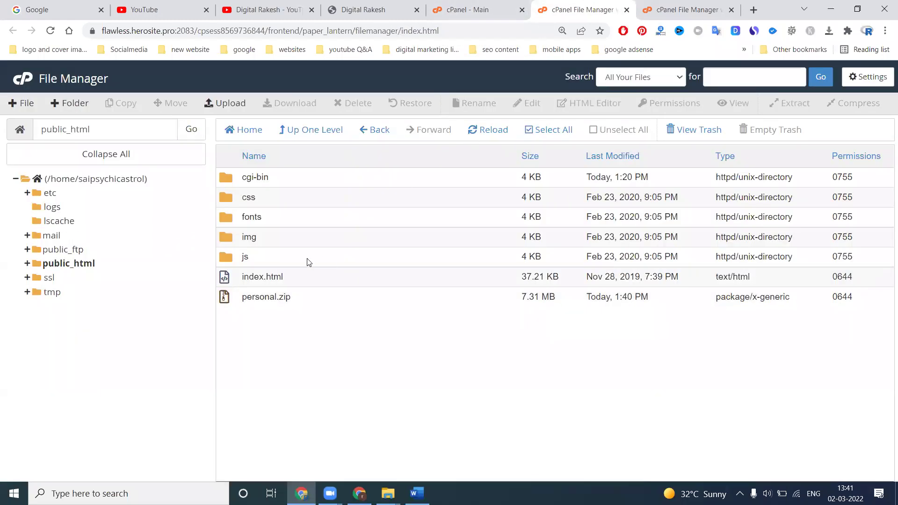
pyautogui.rightClick(270, 301)
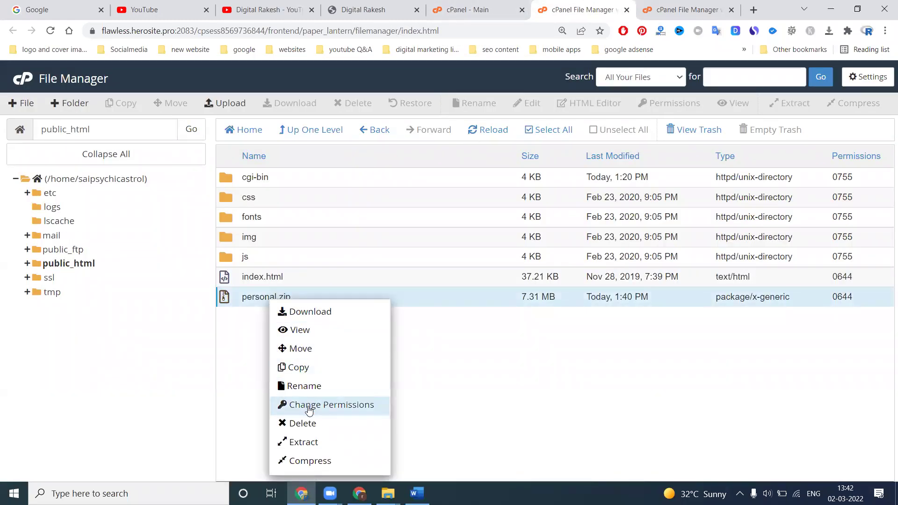
pyautogui.click(304, 422)
pyautogui.click(447, 284)
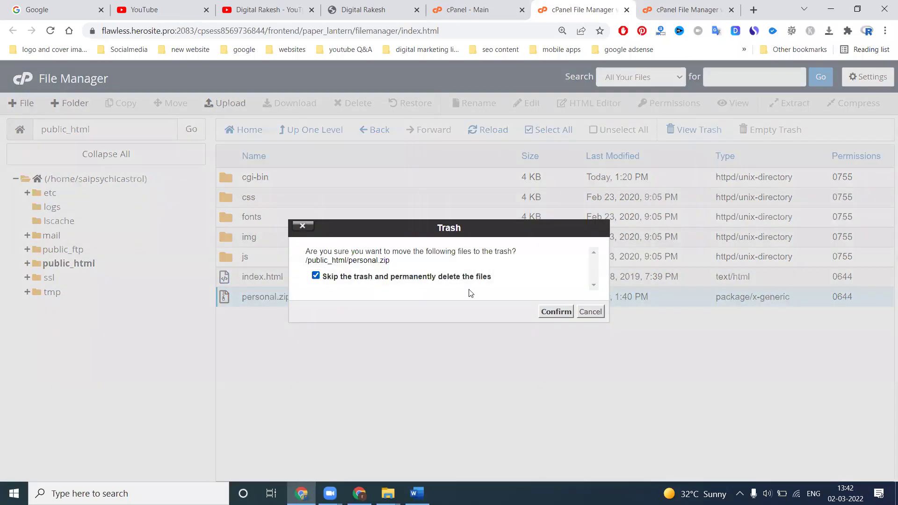
pyautogui.click(549, 313)
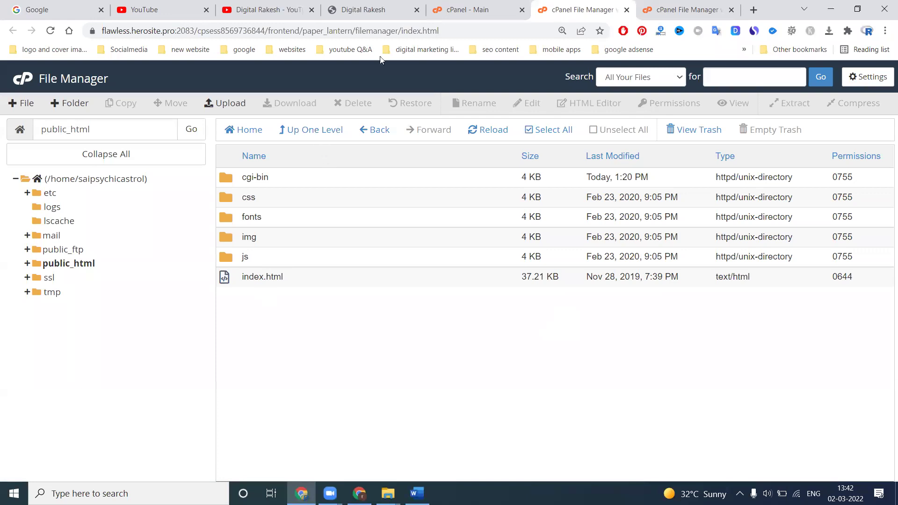
pyautogui.click(365, 10)
pyautogui.click(50, 31)
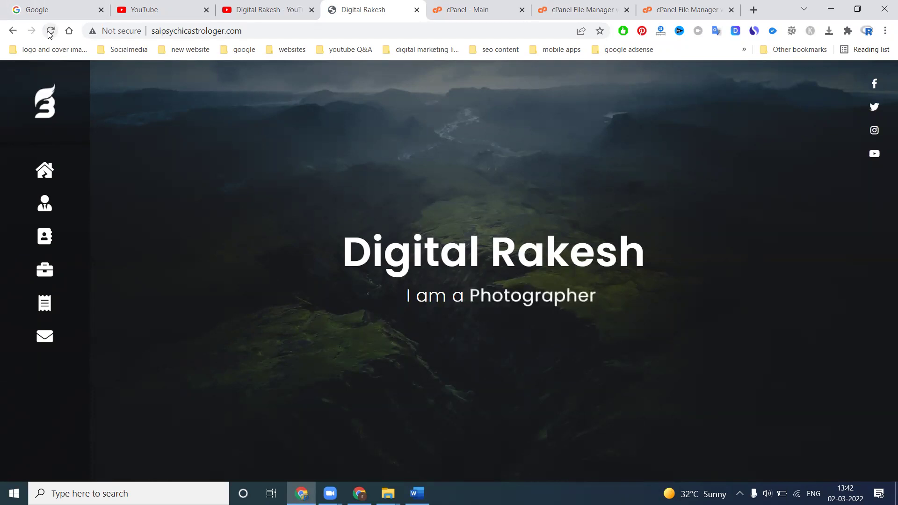
# Step: Go through the cPanel dashboard and public_html listing to the File Upload page showing personal.zip at 100%
pyautogui.click(461, 7)
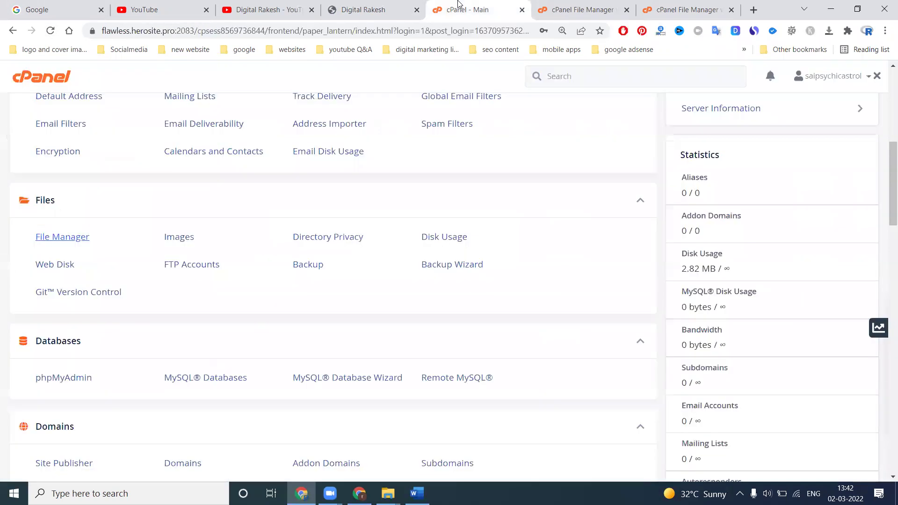
pyautogui.click(575, 8)
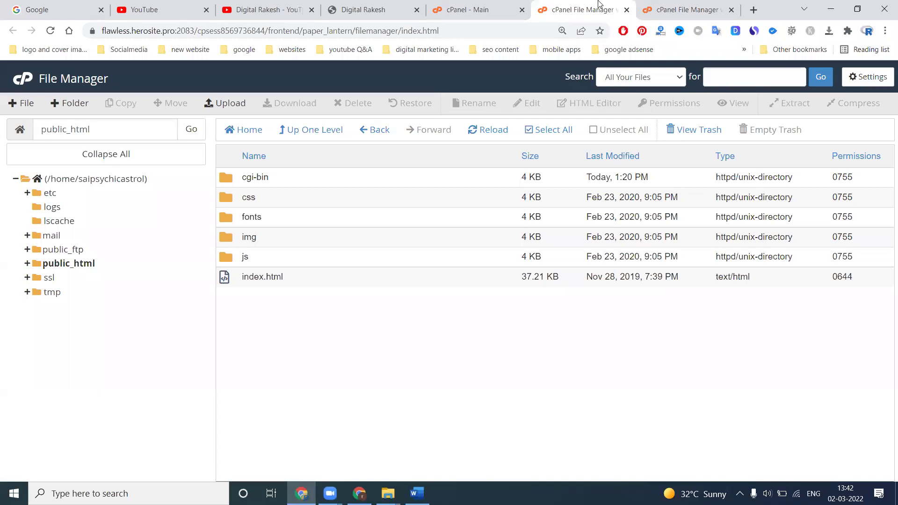
pyautogui.click(658, 5)
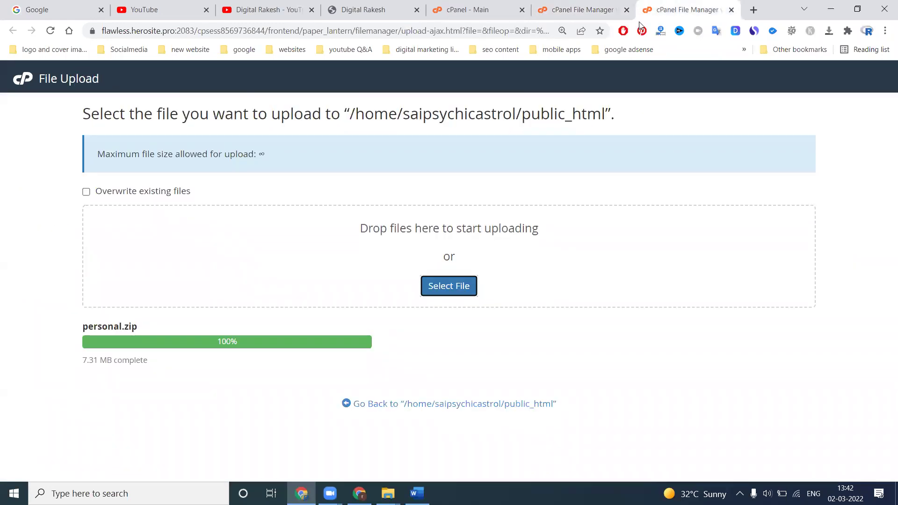
# Step: Browse the local personal folder in the upload file picker, cancel without uploading, and return to the live site
pyautogui.click(449, 288)
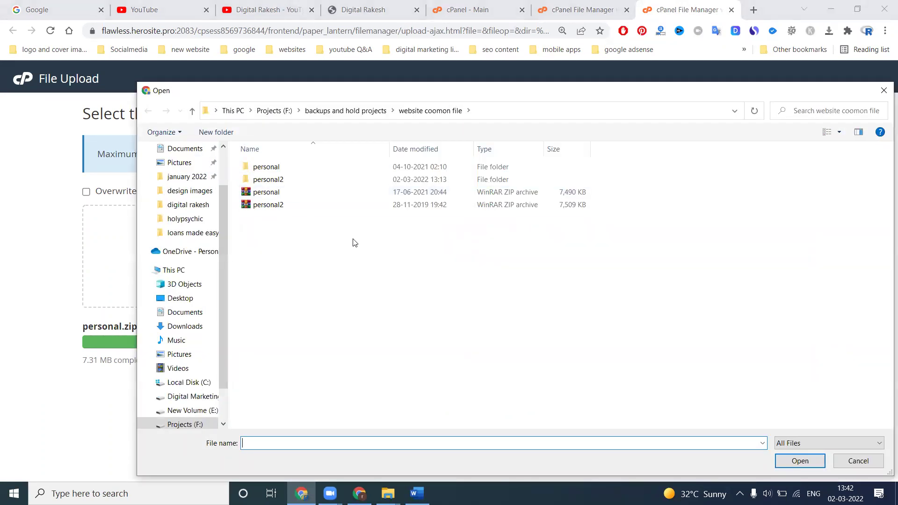
pyautogui.doubleClick(277, 168)
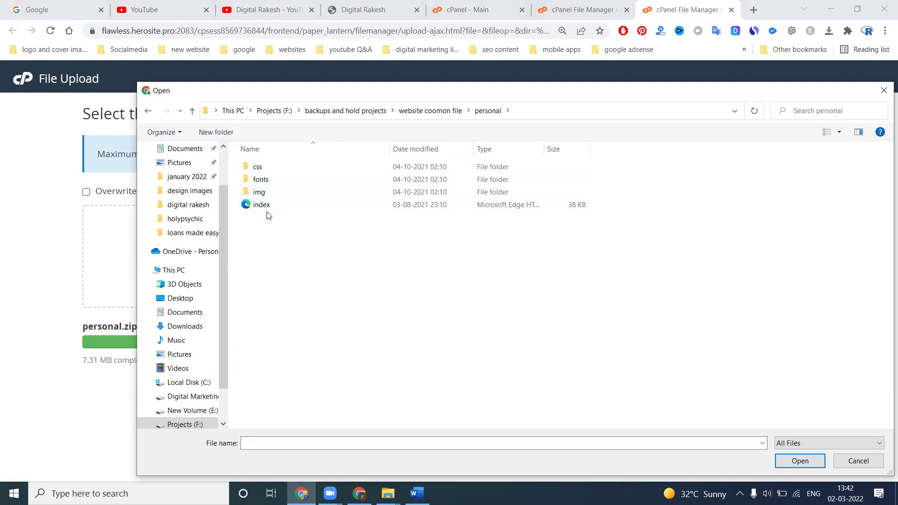
pyautogui.click(430, 110)
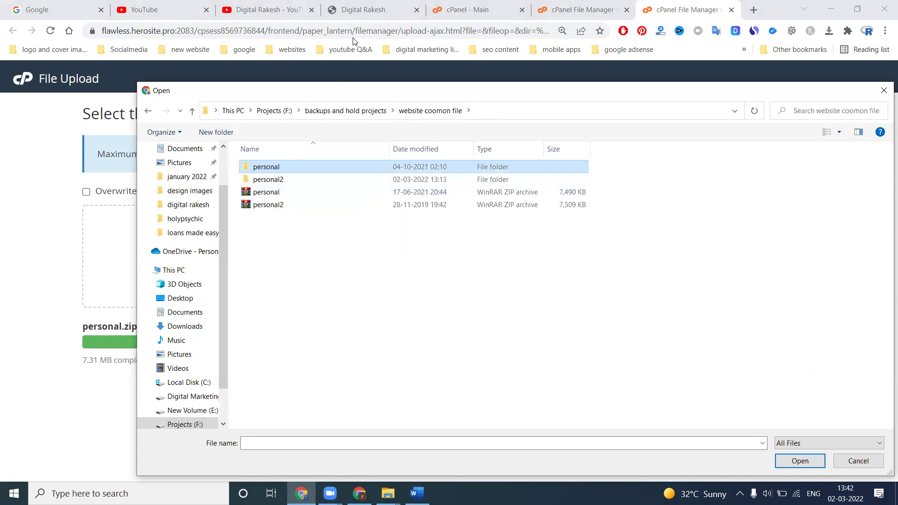
pyautogui.click(378, 15)
pyautogui.click(880, 94)
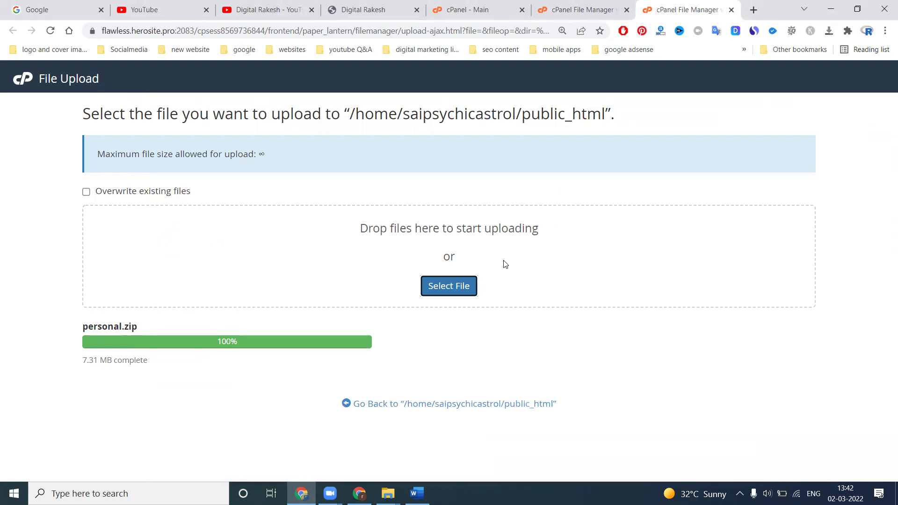
pyautogui.click(571, 4)
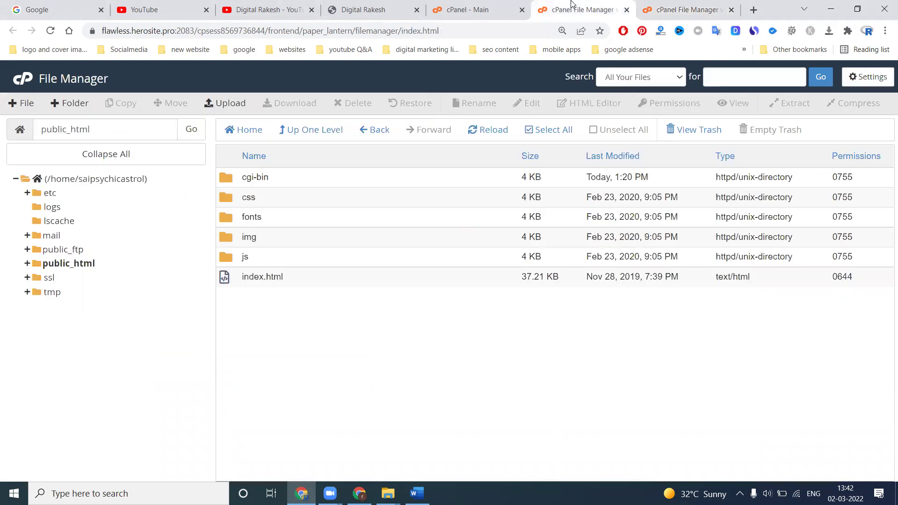
pyautogui.click(358, 6)
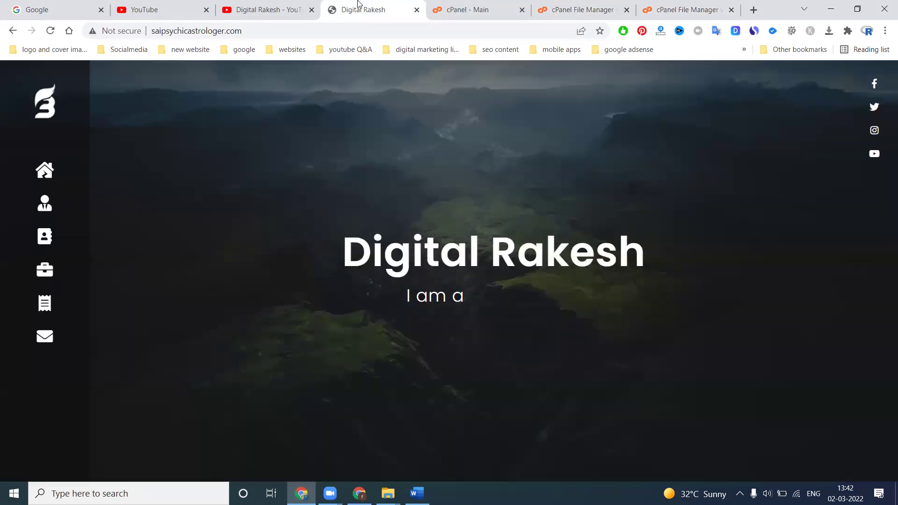